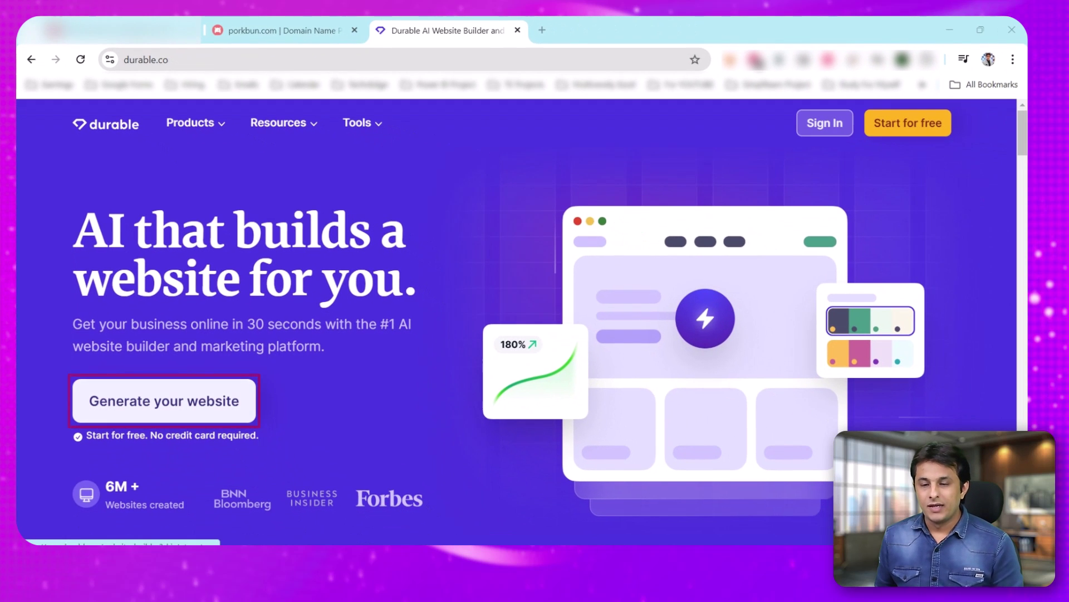
Step: Start generating a website with Durable and set the business type to AI Coaching Center
left_click(164, 401)
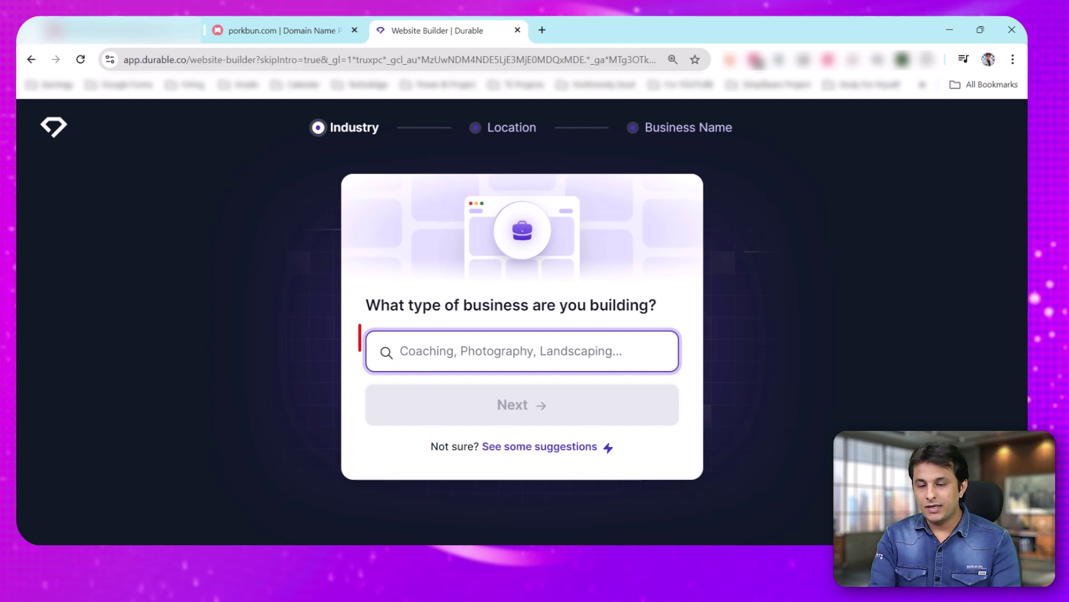
type("AI Coa")
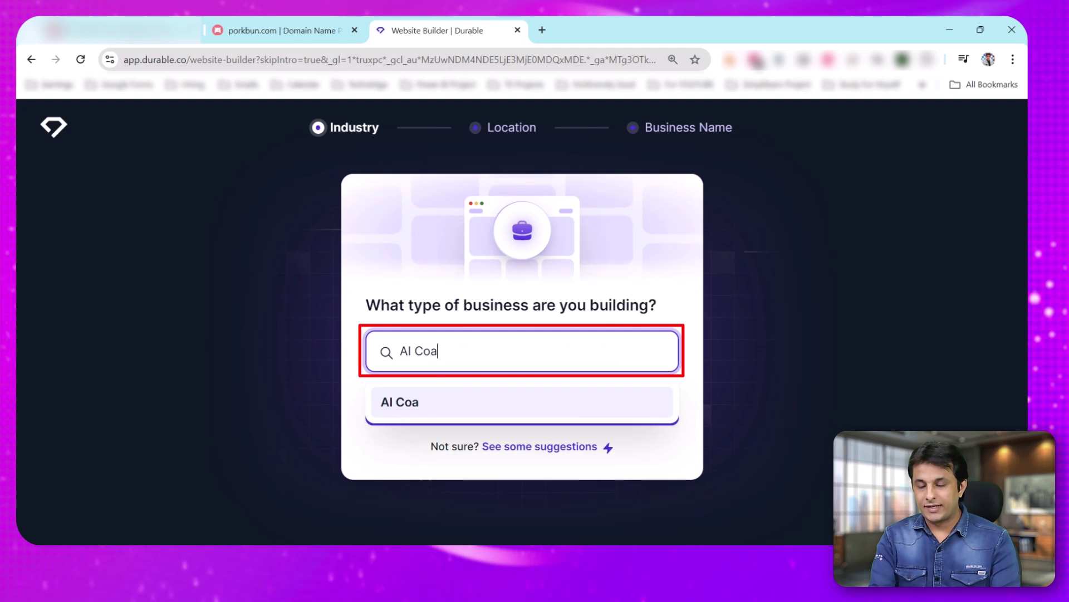
type("ching Center")
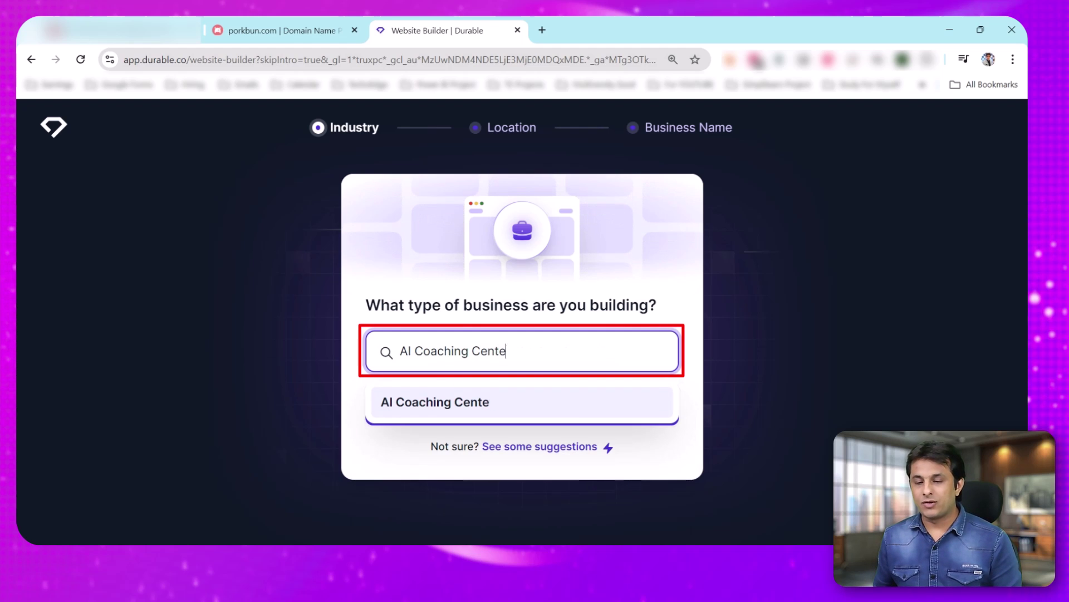
key("Return")
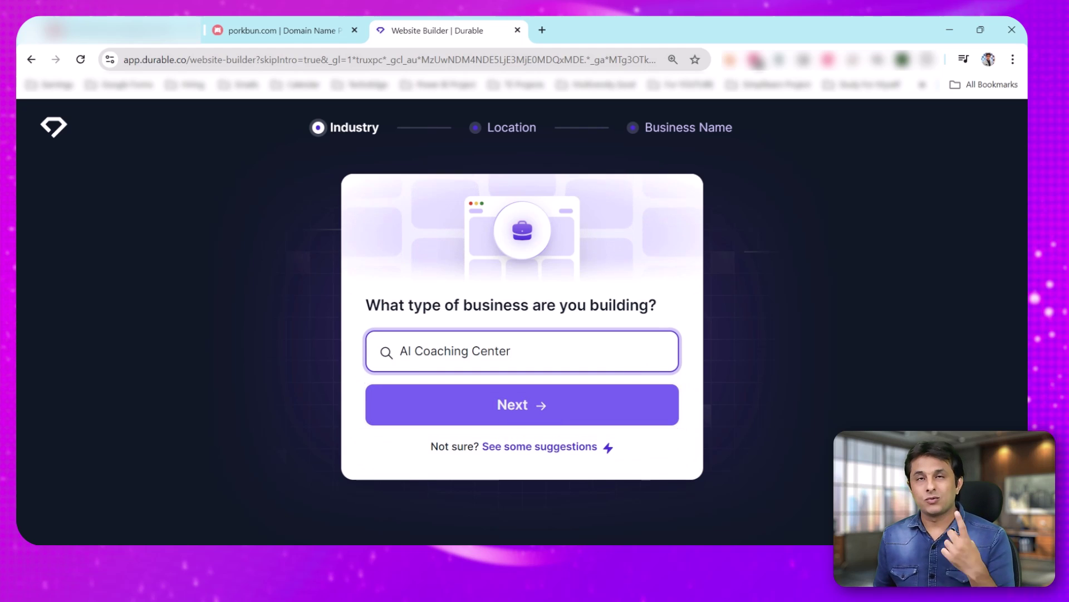
key("Return")
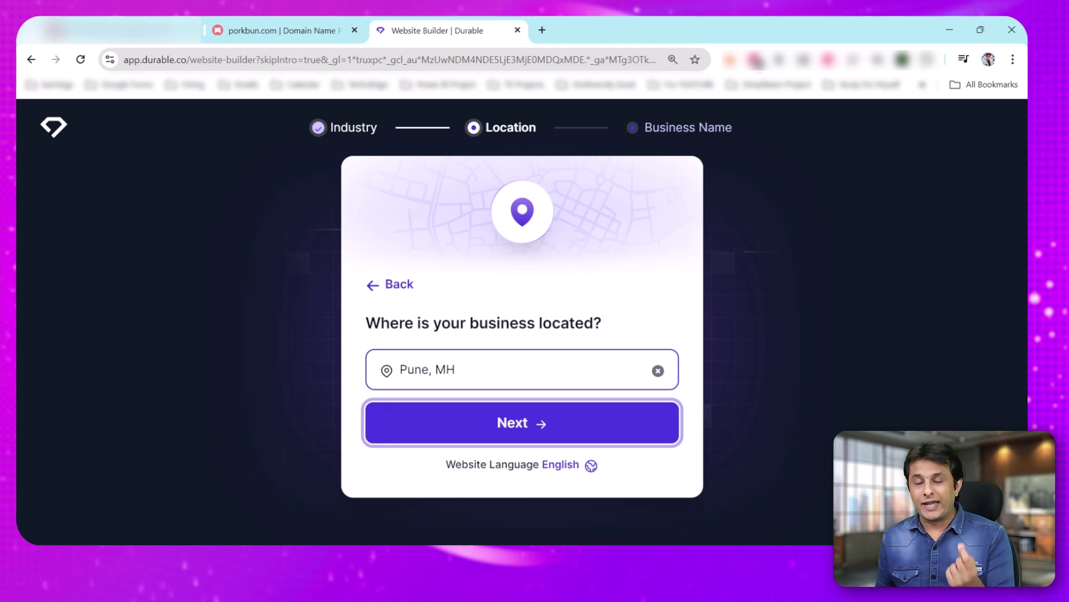
Step: Set the business location to India and continue to the business name
key("ctrl+a")
type("India")
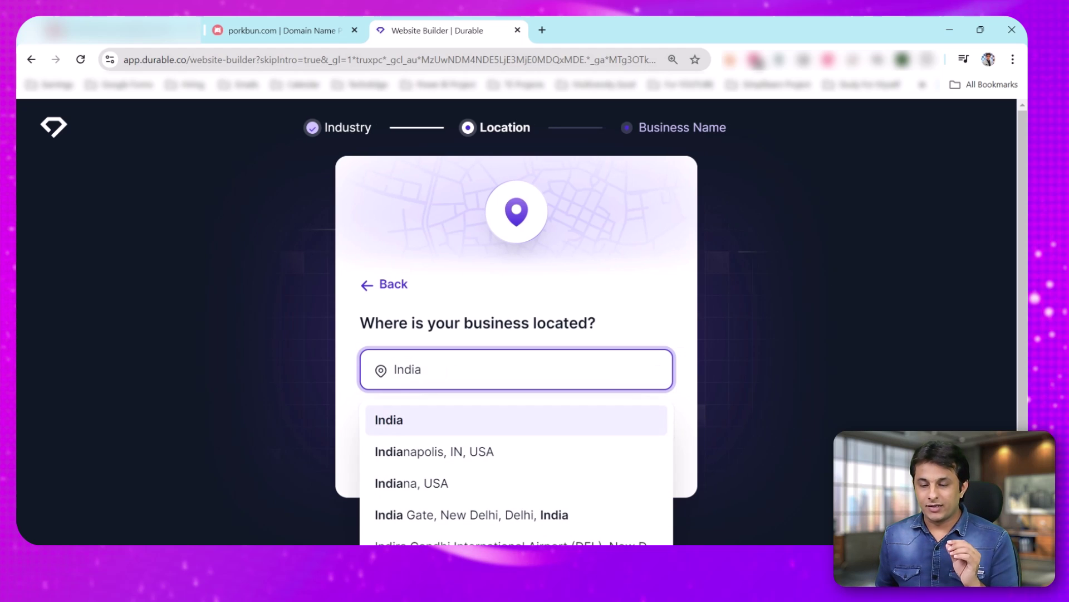
key("Return")
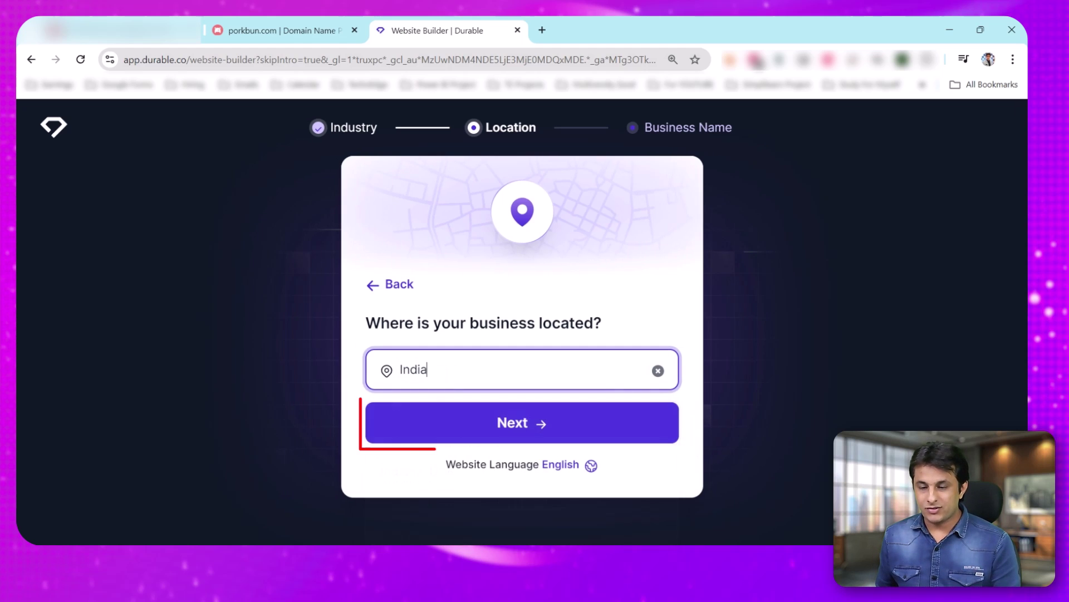
key("Return")
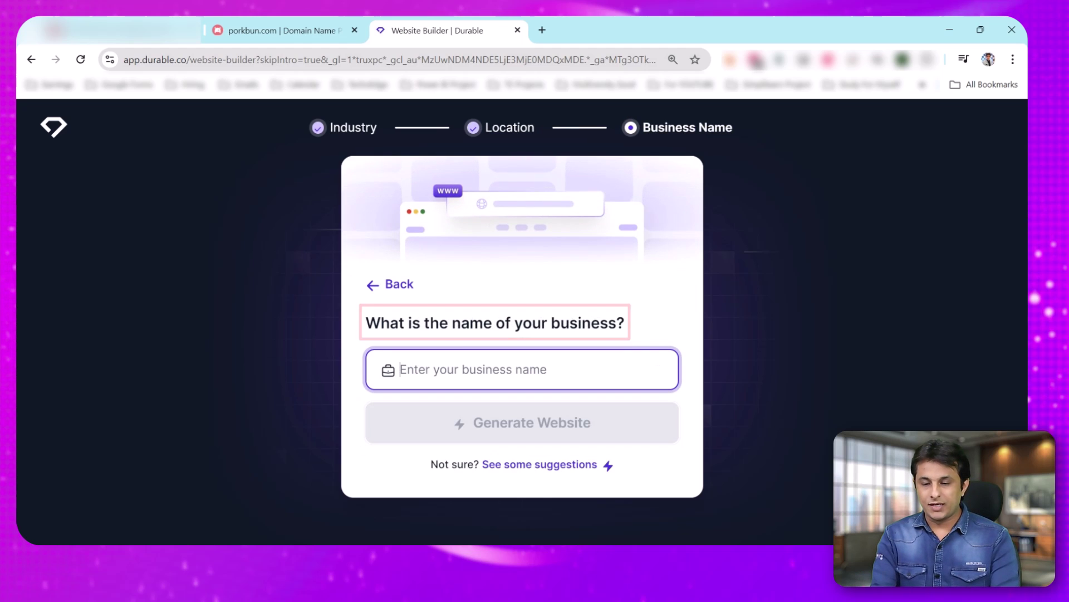
Step: Name the business TechnoEdge Learning Services and generate the website
type("TechnoEd")
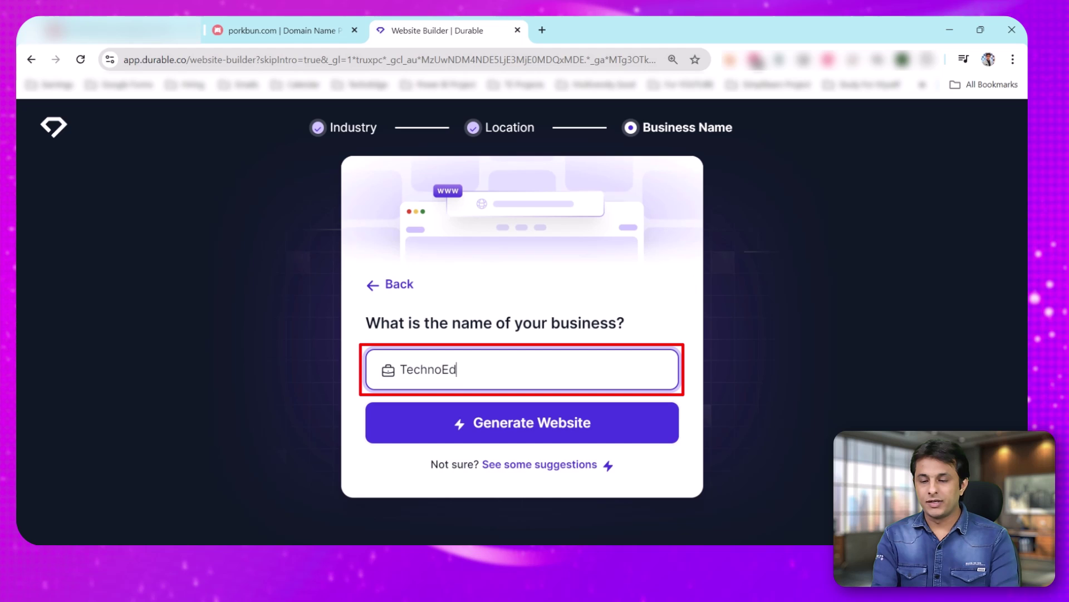
type("ge Learning Ser")
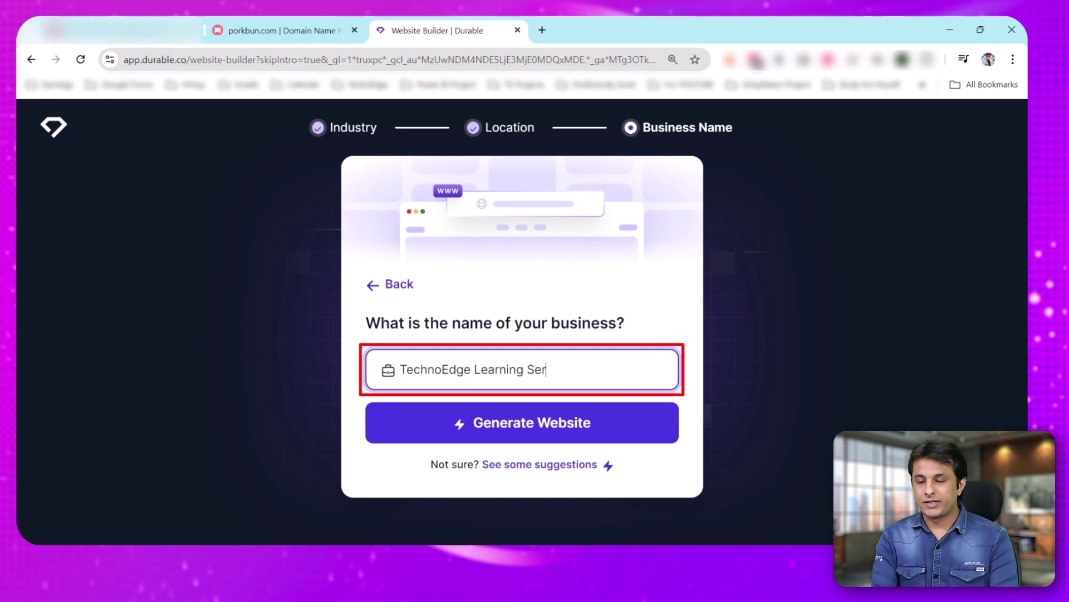
type("vices")
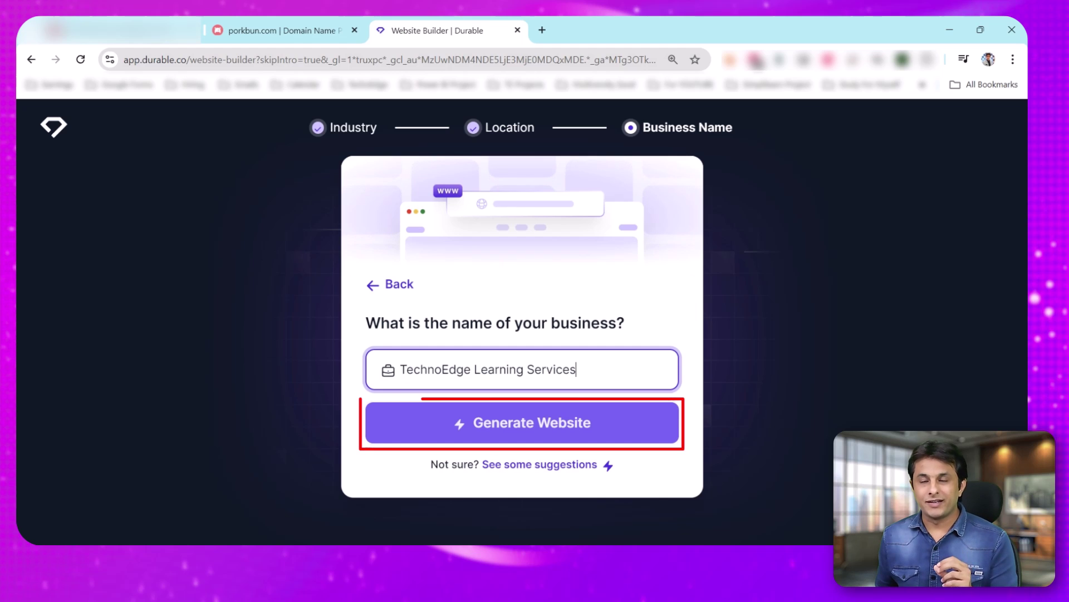
key("Return")
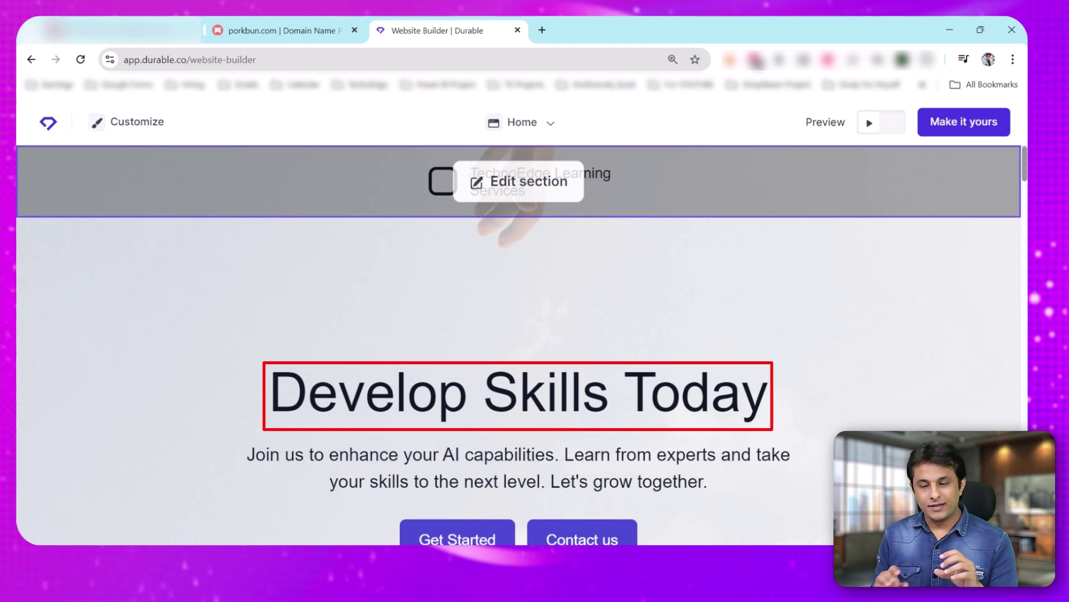
Step: Examine the generated home page's hero, introduction text and main image at a reduced zoom level
scroll(518, 334, "down", 2)
scroll(518, 334, "down", 4)
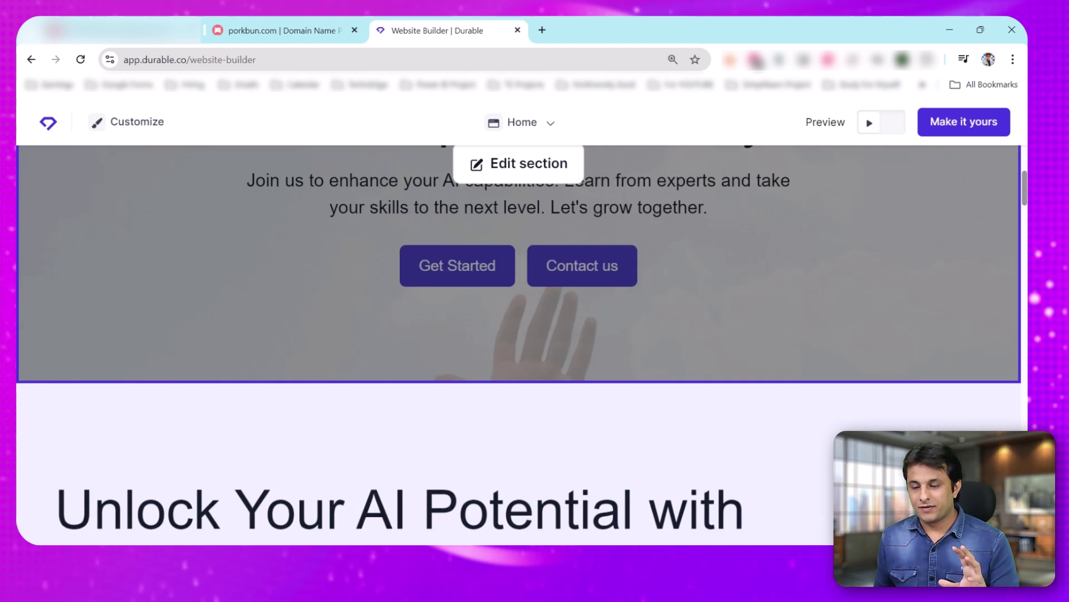
key("ctrl+minus")
key("ctrl+minus")
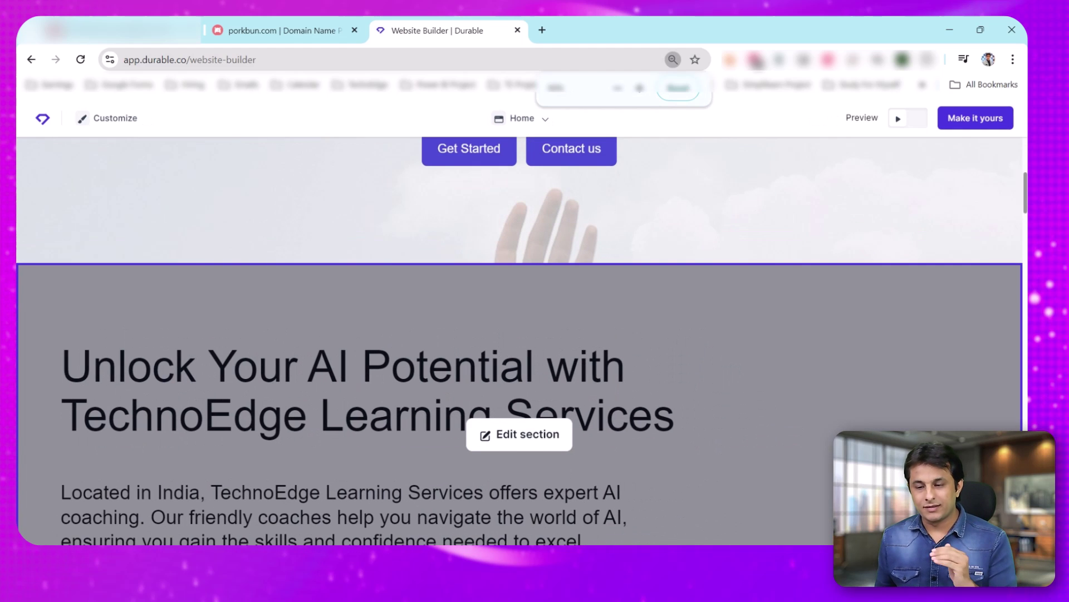
key("ctrl+minus")
scroll(518, 334, "down", 2)
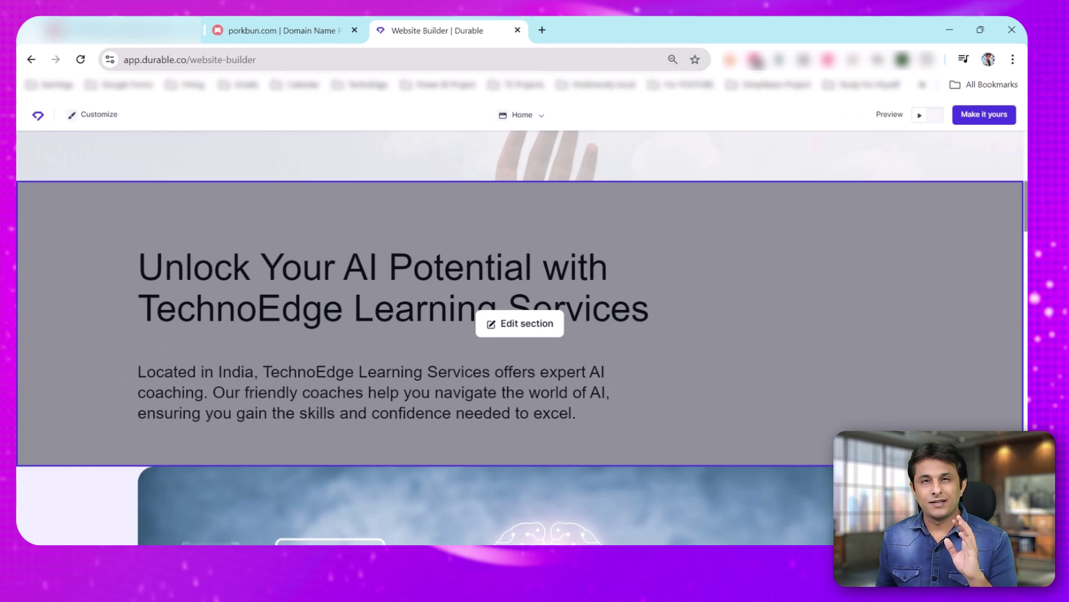
scroll(518, 334, "down", 4)
scroll(518, 335, "up", 4)
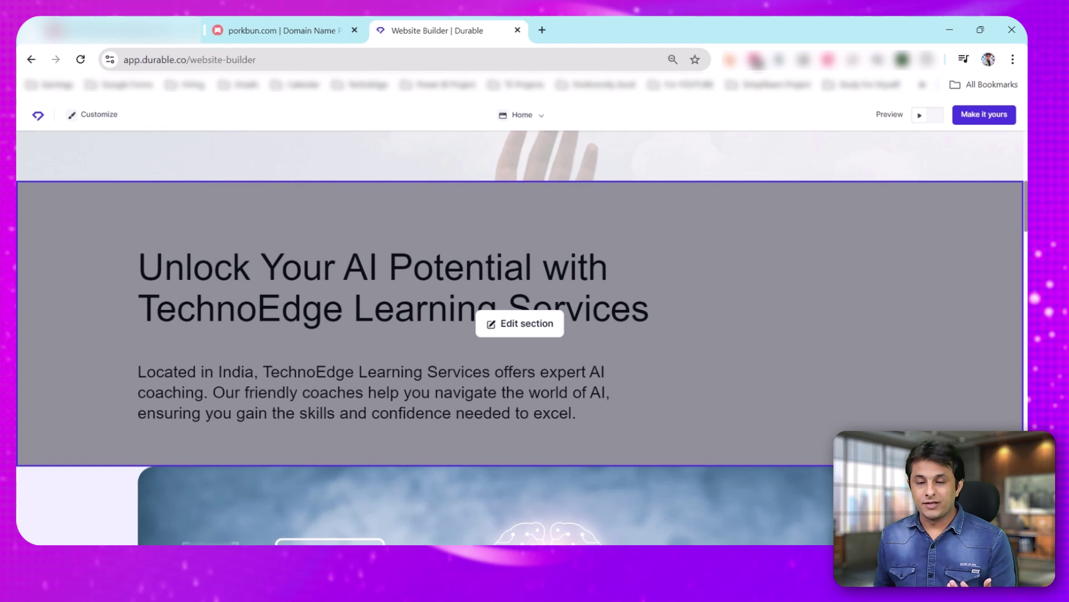
scroll(520, 334, "down", 7)
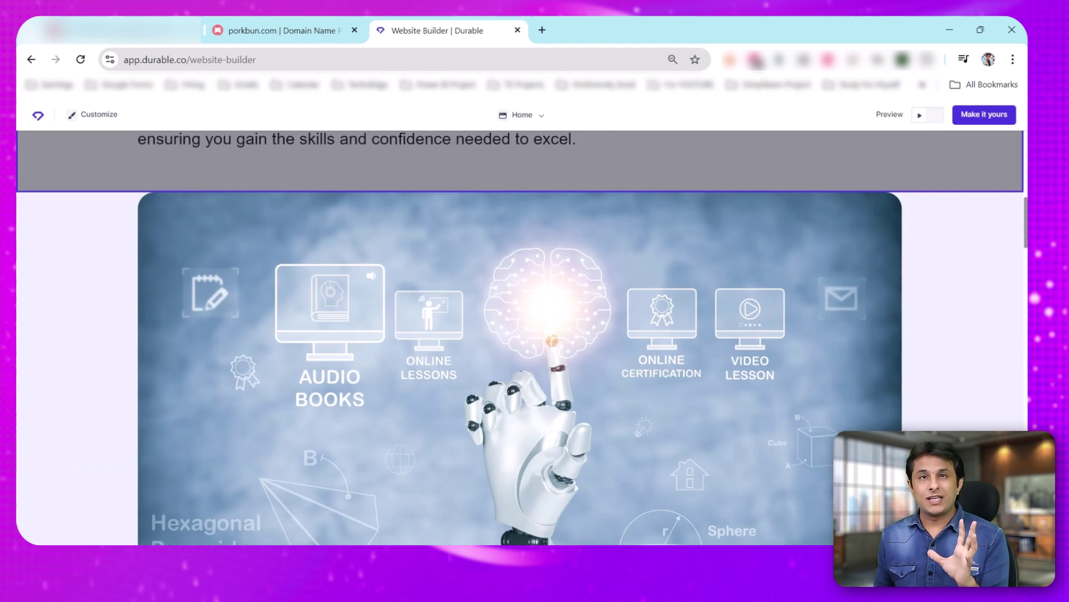
scroll(520, 334, "up", 2)
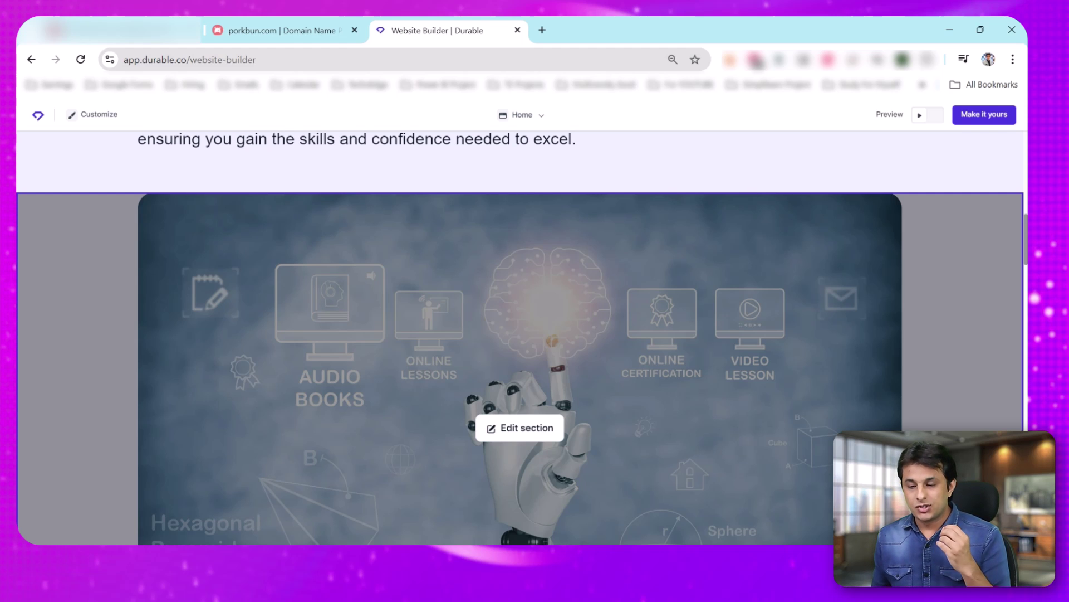
Step: Review the home page's services, image gallery, business highlights and testimonials down to the contact area
scroll(519, 335, "down", 7)
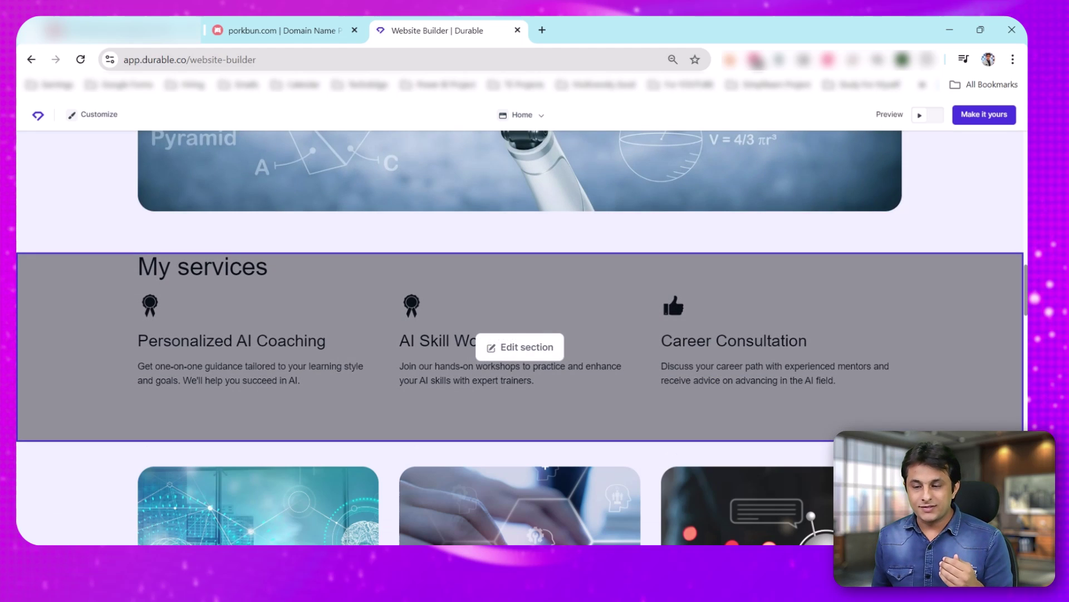
scroll(519, 334, "down", 10)
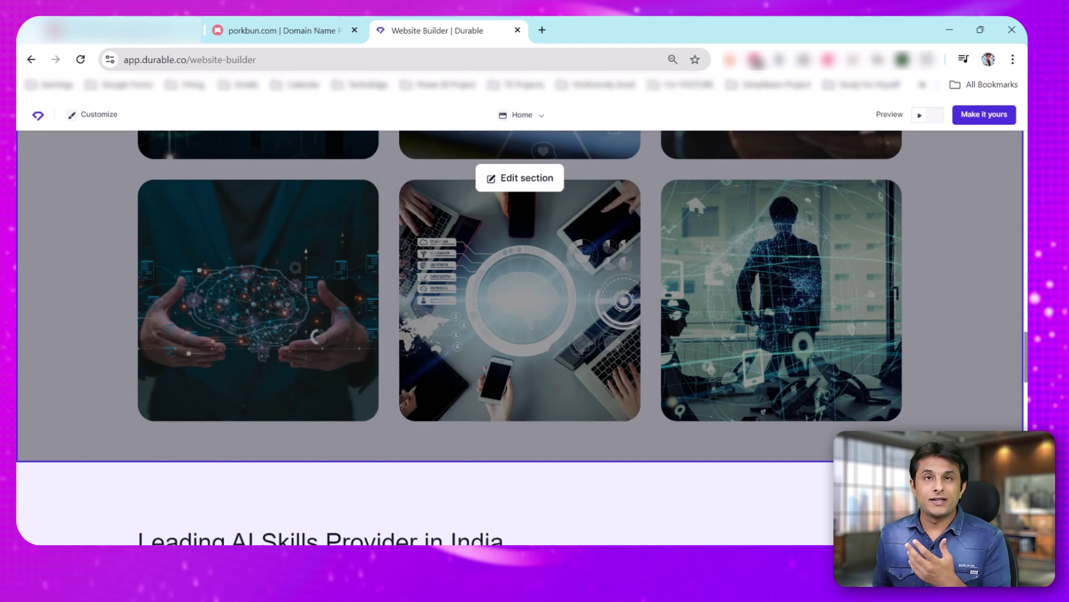
scroll(519, 334, "down", 5)
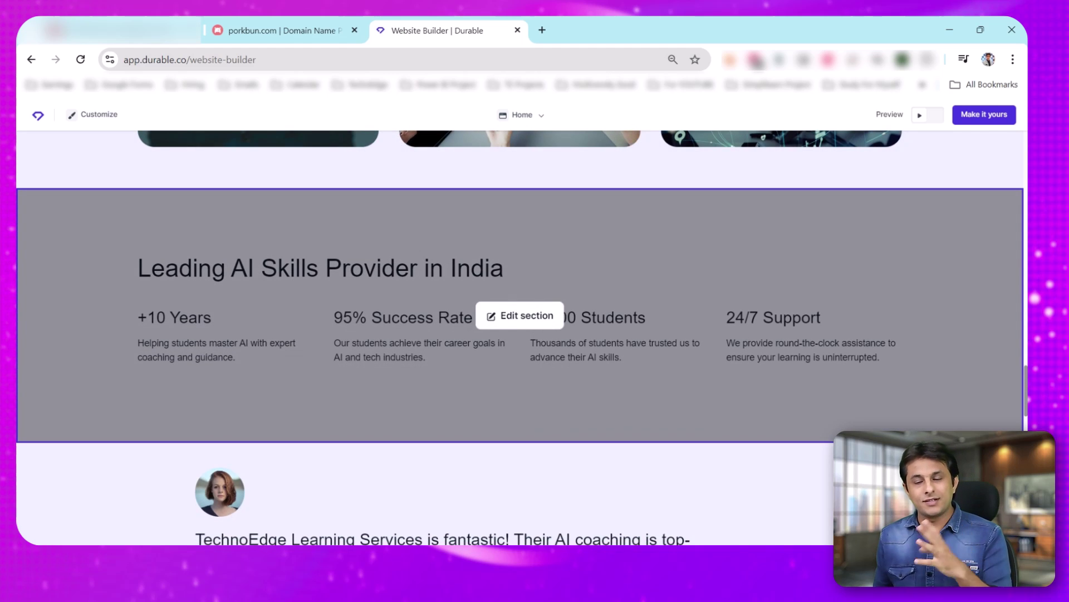
scroll(520, 334, "down", 3)
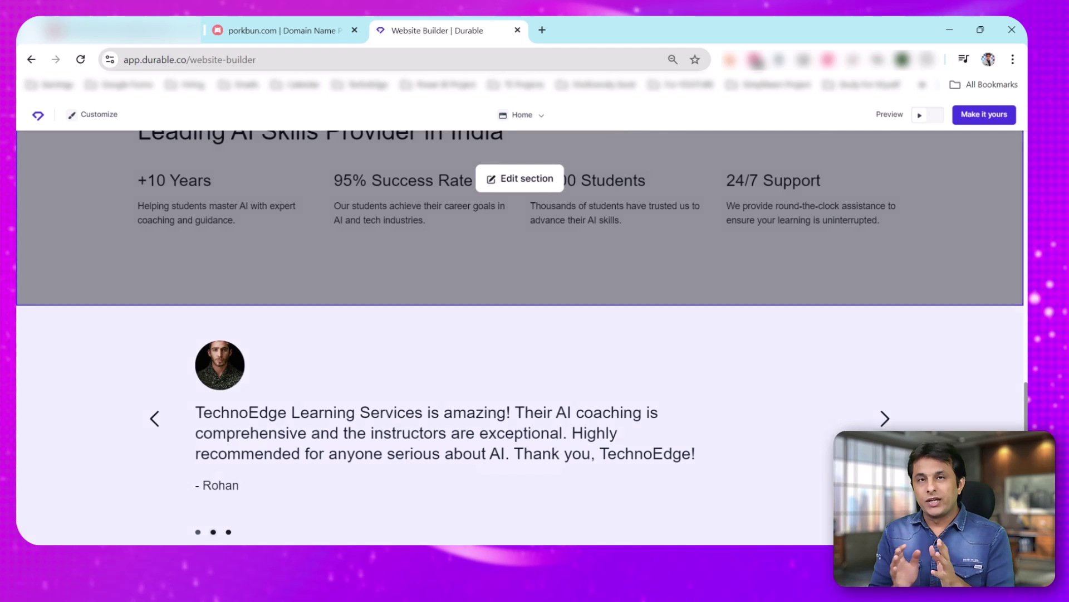
scroll(520, 334, "up", 3)
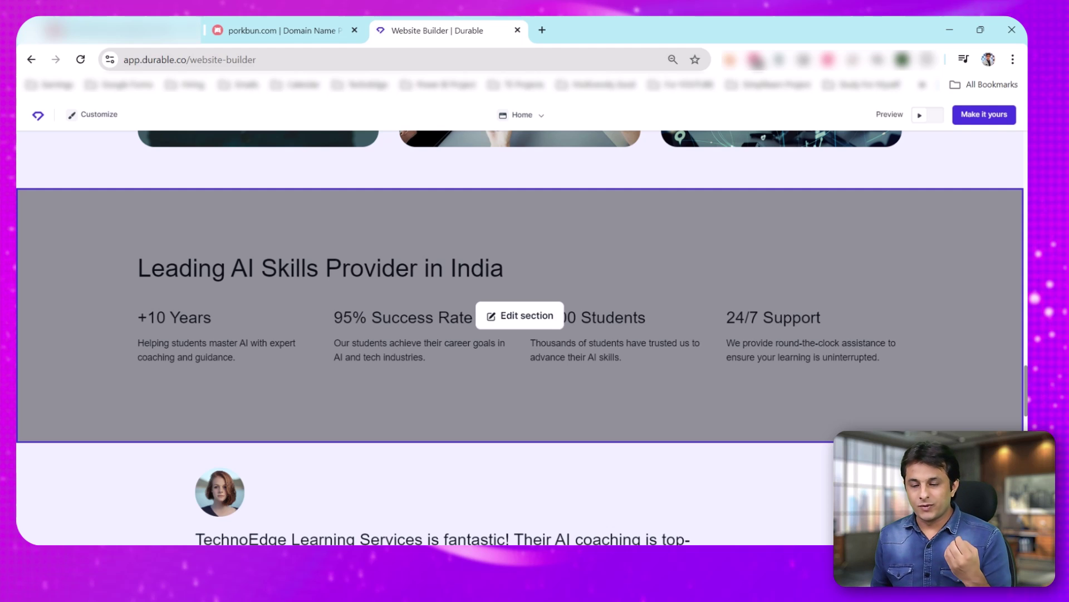
scroll(519, 334, "down", 2)
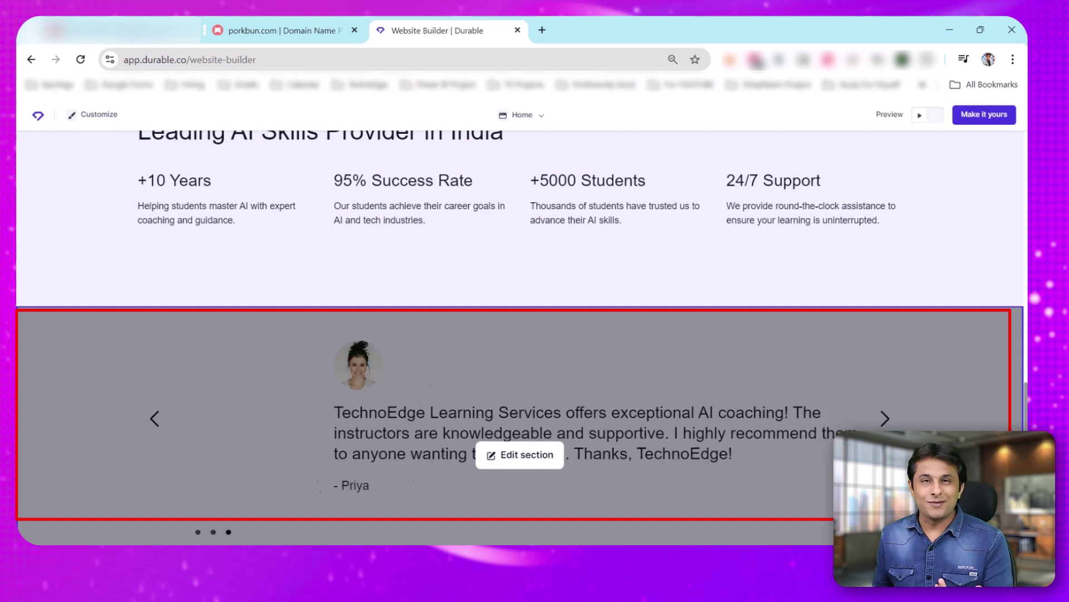
scroll(520, 335, "down", 6)
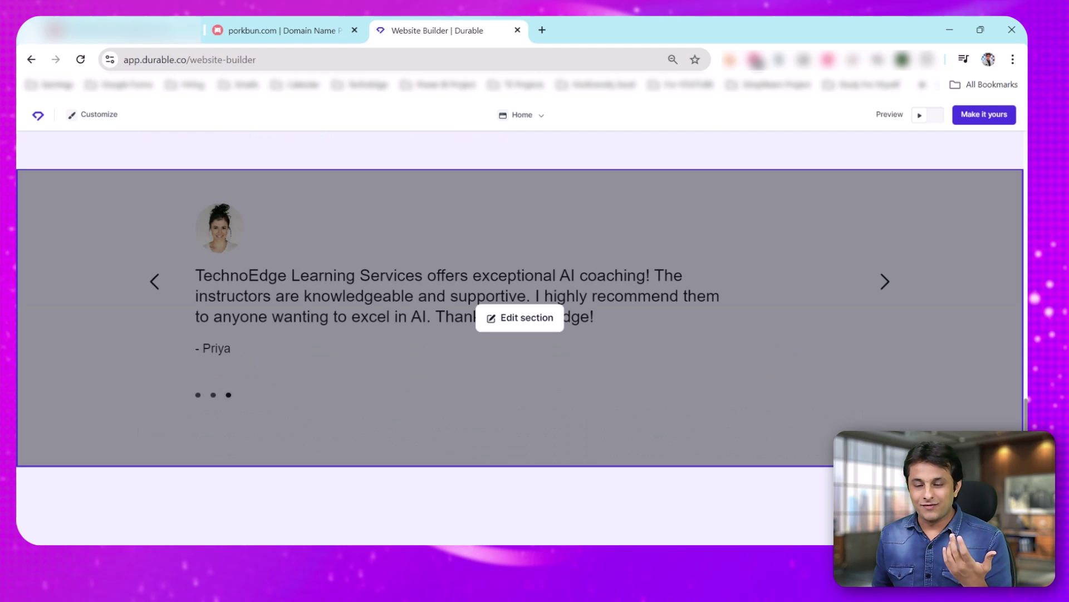
scroll(520, 334, "down", 6)
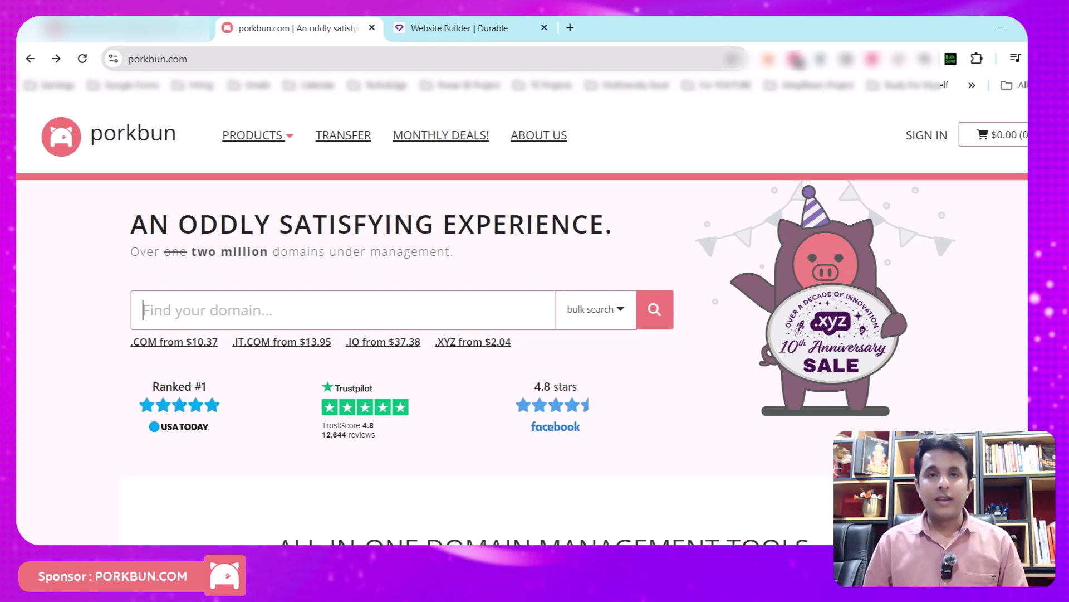
Step: Switch to the Porkbun site and review its domain management tools, free domain features and .PRO domain offer
scroll(522, 312, "down", 5)
scroll(522, 312, "down", 3)
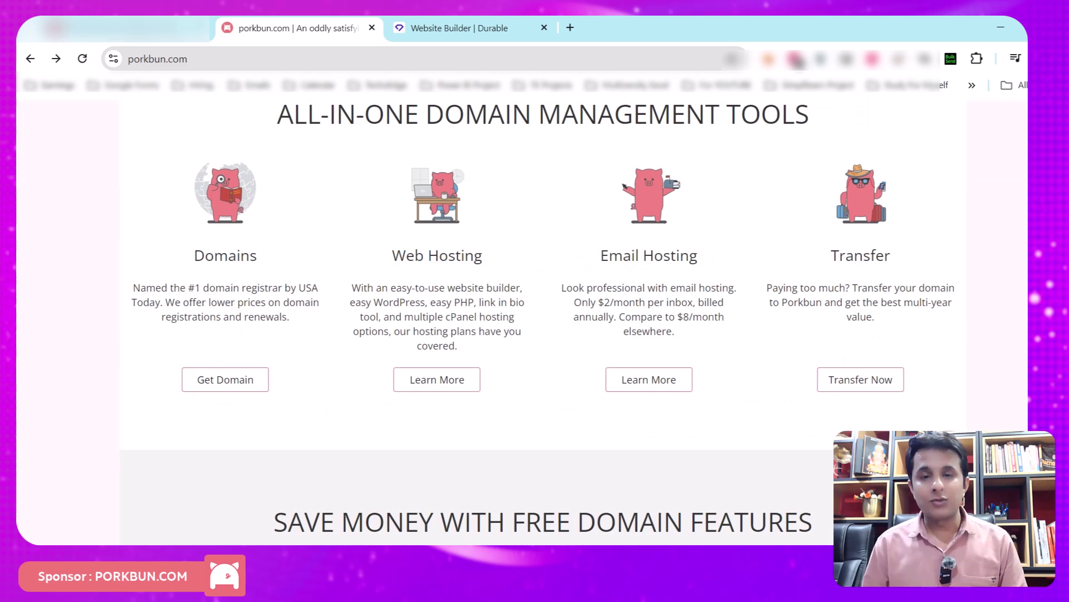
scroll(543, 323, "down", 5)
scroll(543, 323, "down", 3)
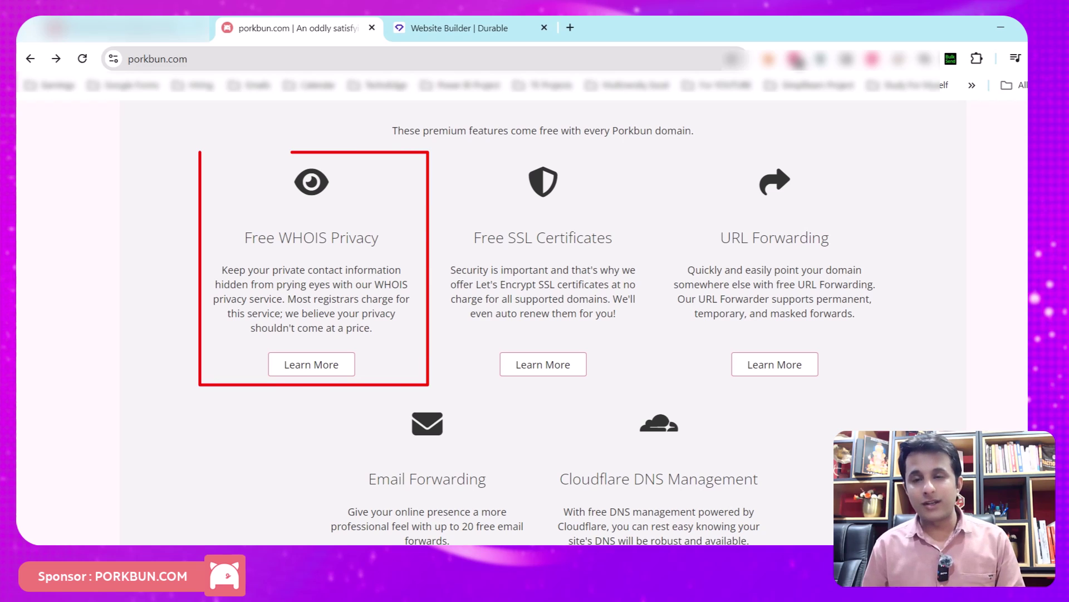
scroll(543, 323, "down", 3)
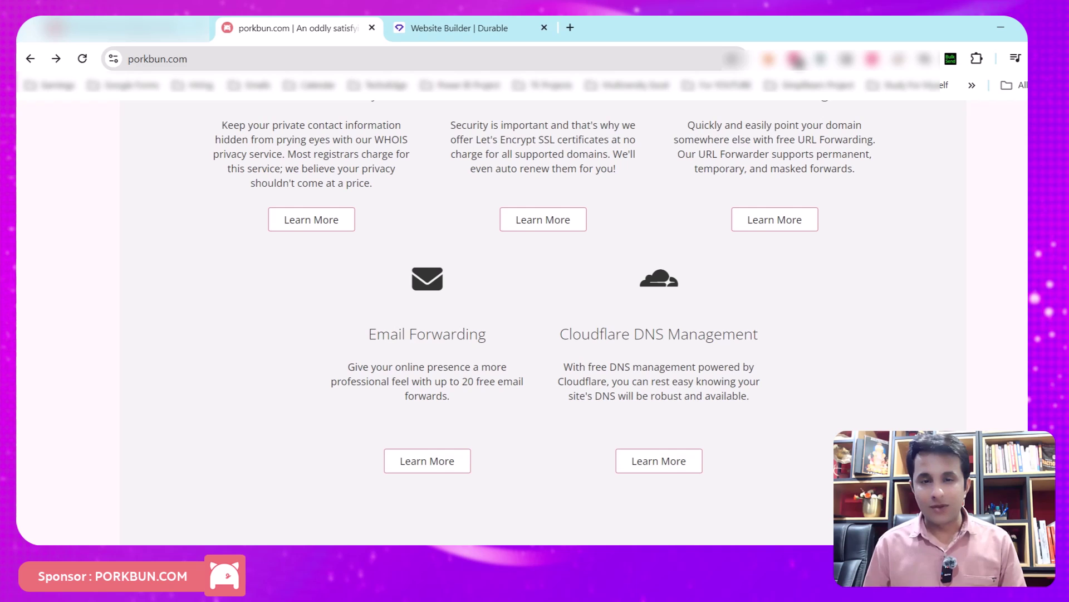
scroll(543, 287, "up", 8)
scroll(543, 287, "down", 5)
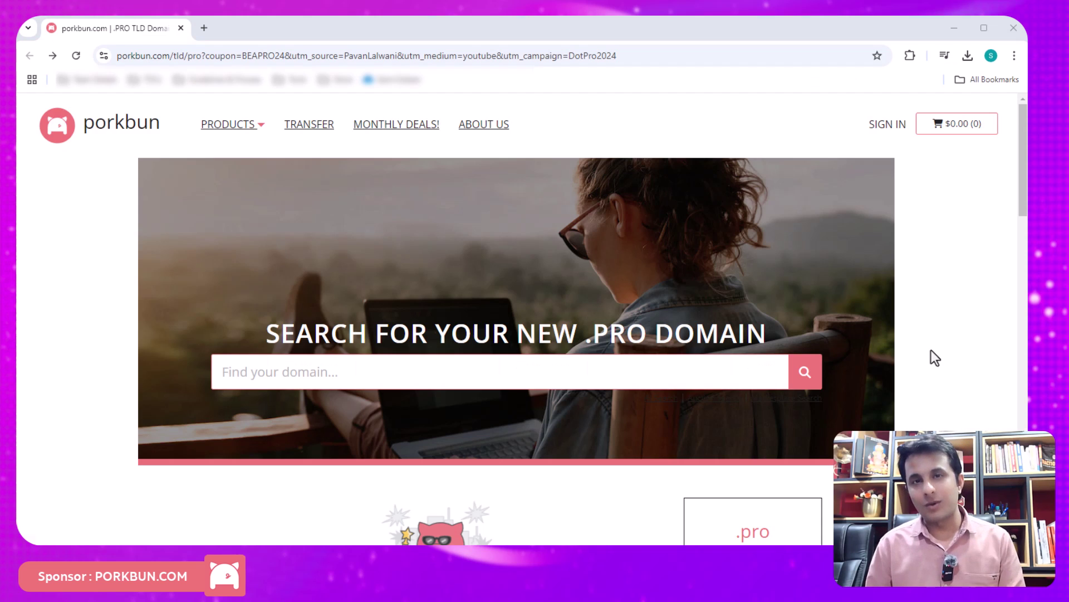
scroll(931, 349, "down", 3)
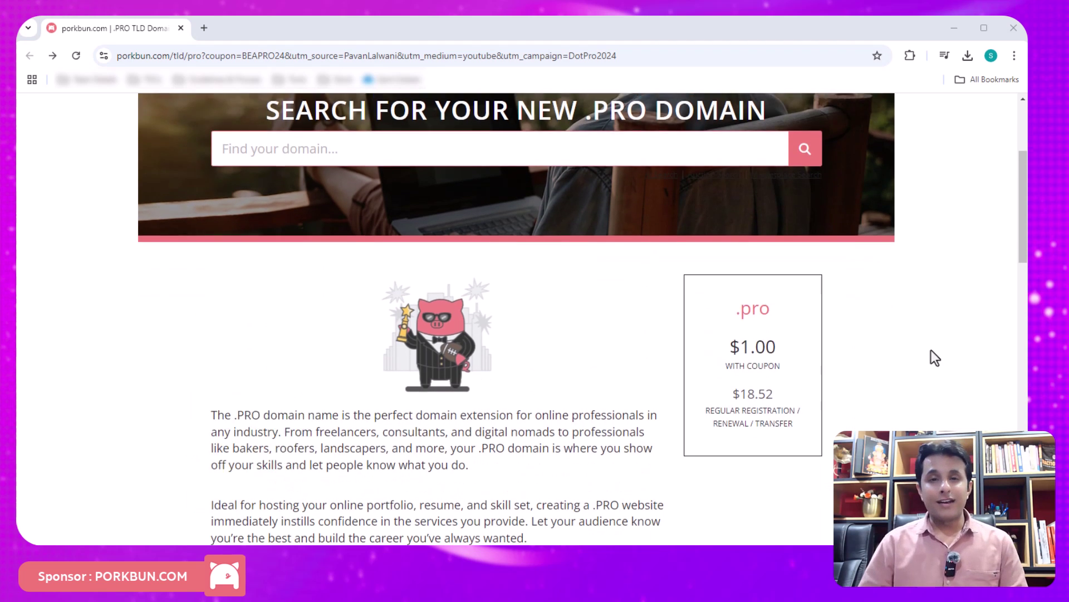
scroll(931, 350, "down", 3)
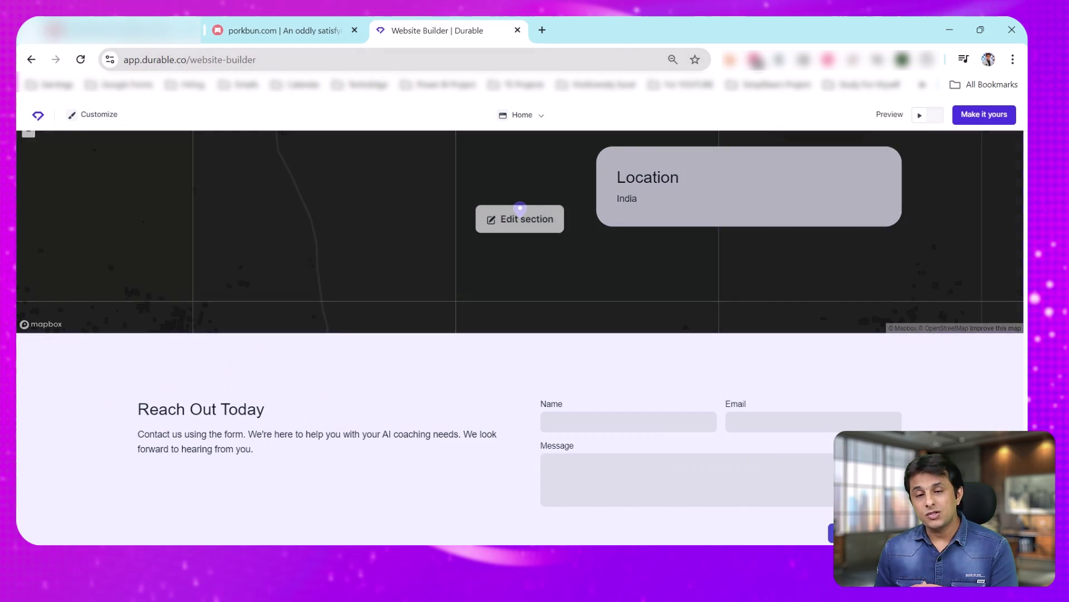
Step: Return to the generated website in Durable and sign up for an account with email to customize it
scroll(520, 317, "up", 5)
scroll(519, 317, "up", 10)
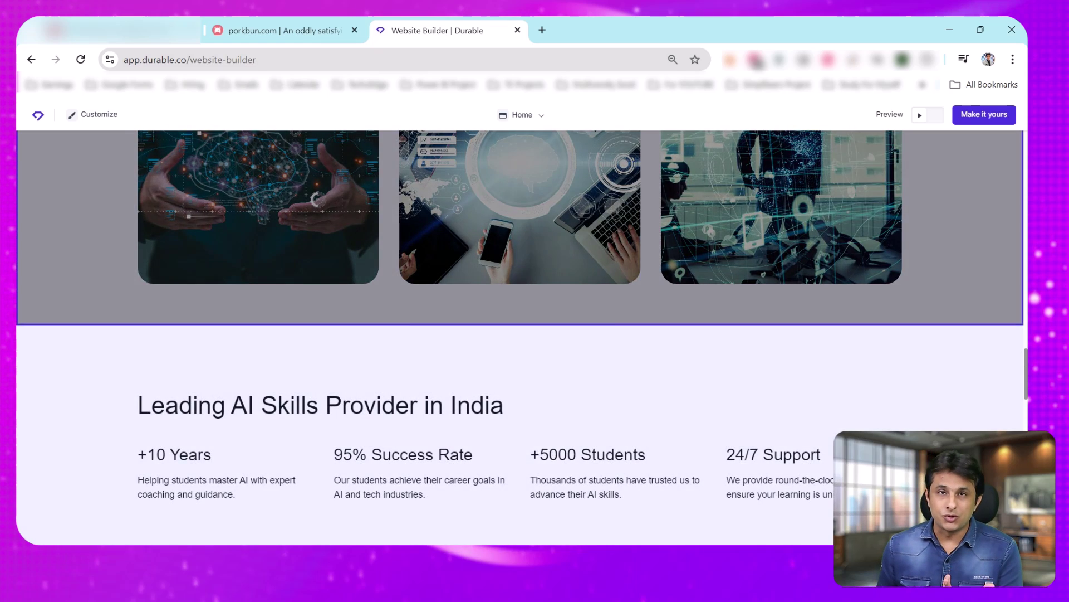
scroll(520, 317, "up", 5)
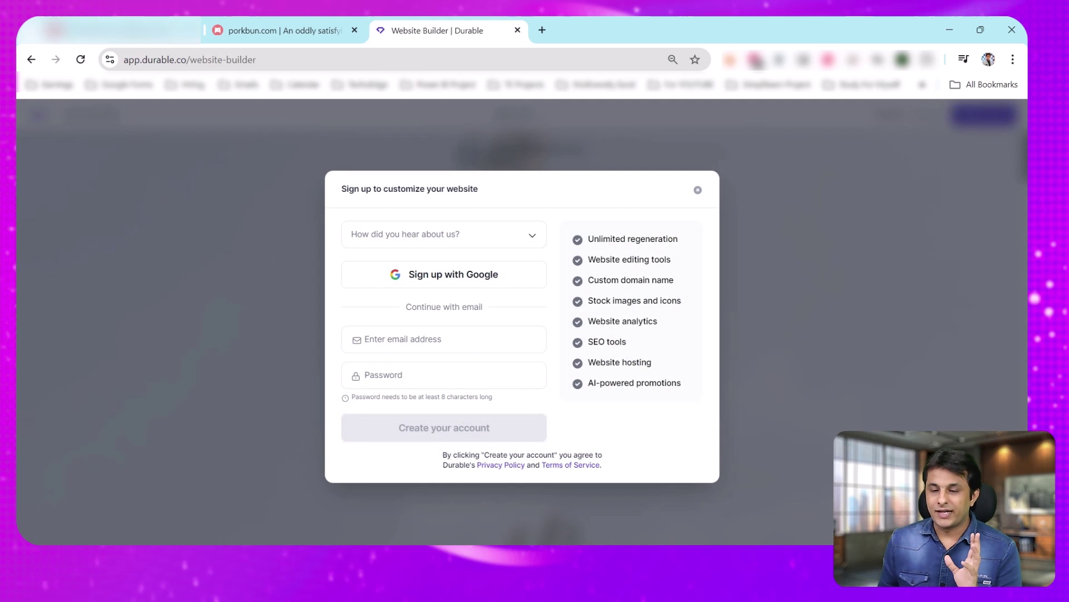
left_click(444, 374)
left_click(444, 339)
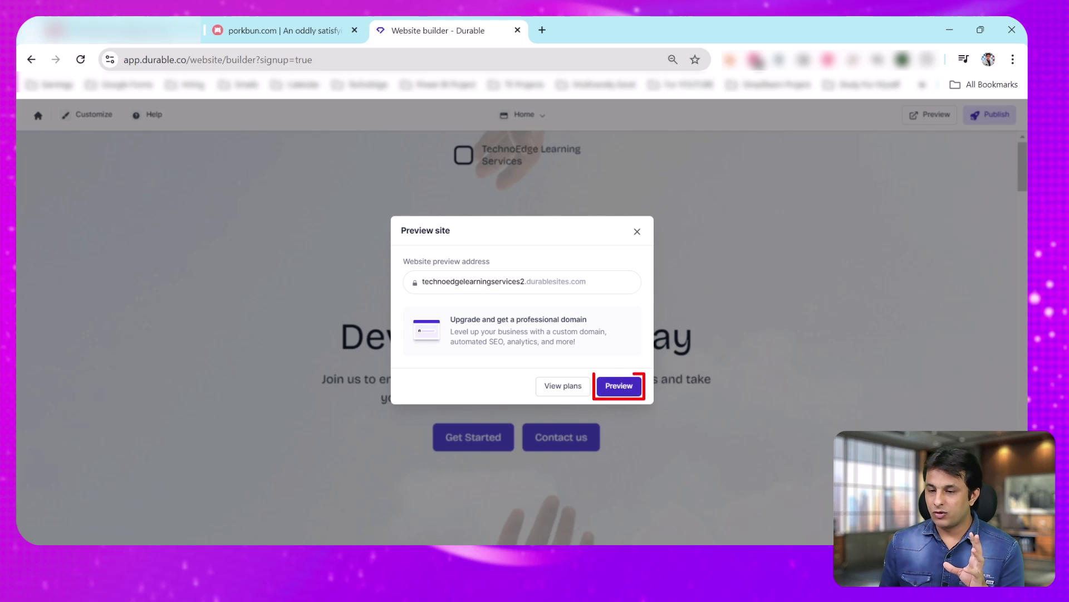
Step: Open the site preview and review its hero, introduction, main image, services and image gallery
left_click(618, 386)
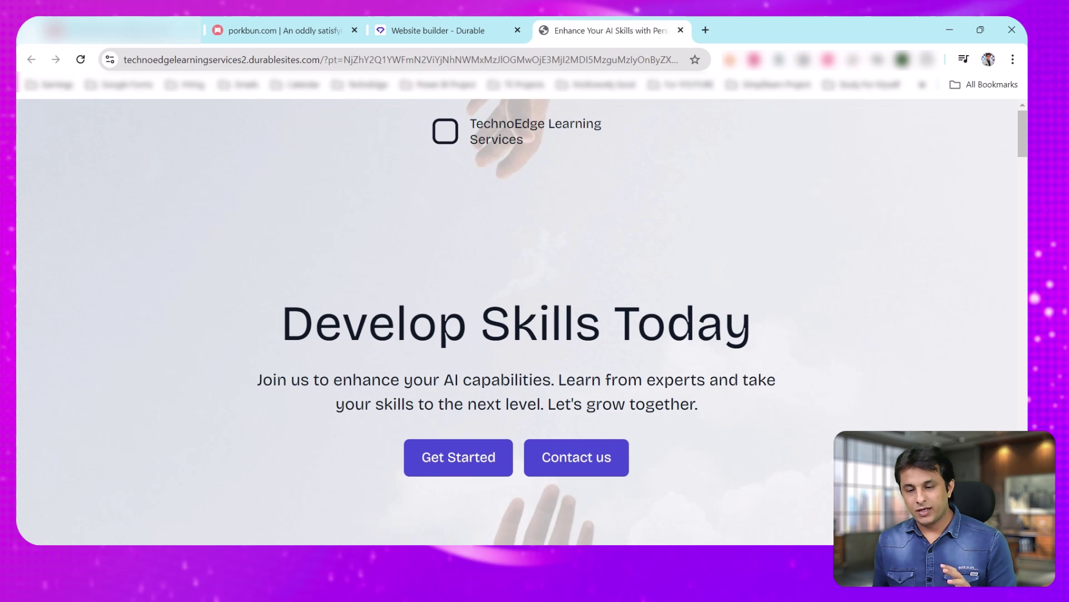
scroll(518, 324, "down", 8)
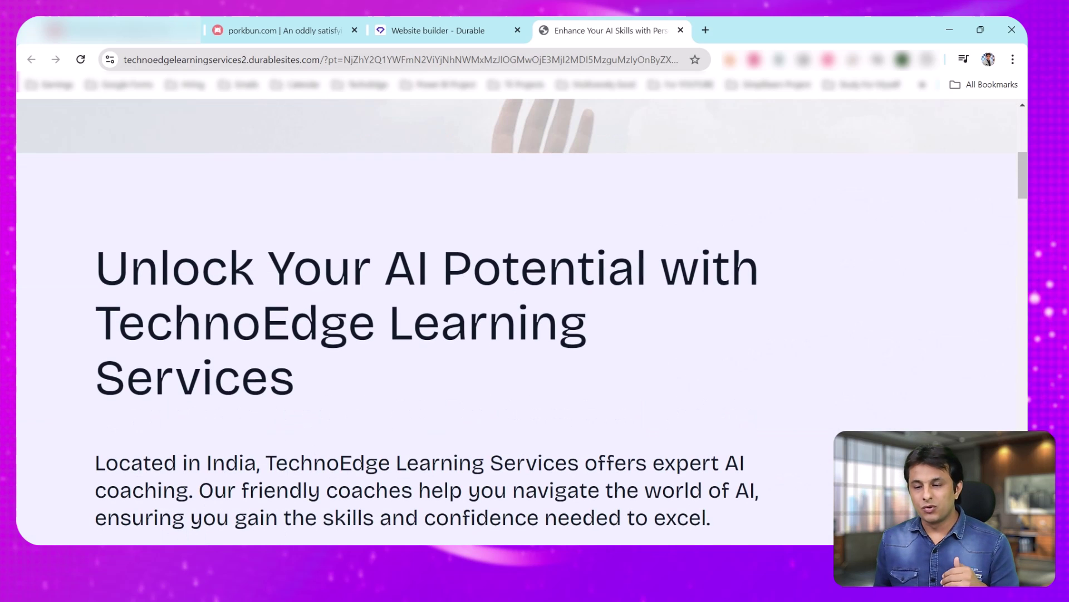
scroll(518, 323, "down", 5)
scroll(518, 323, "down", 5)
scroll(518, 323, "up", 3)
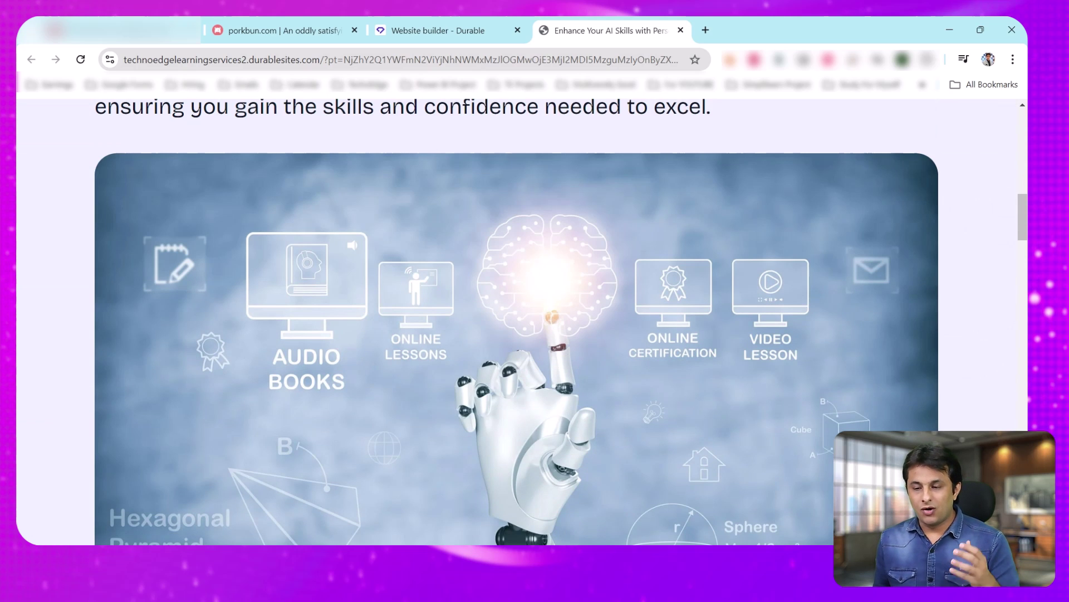
scroll(518, 323, "down", 10)
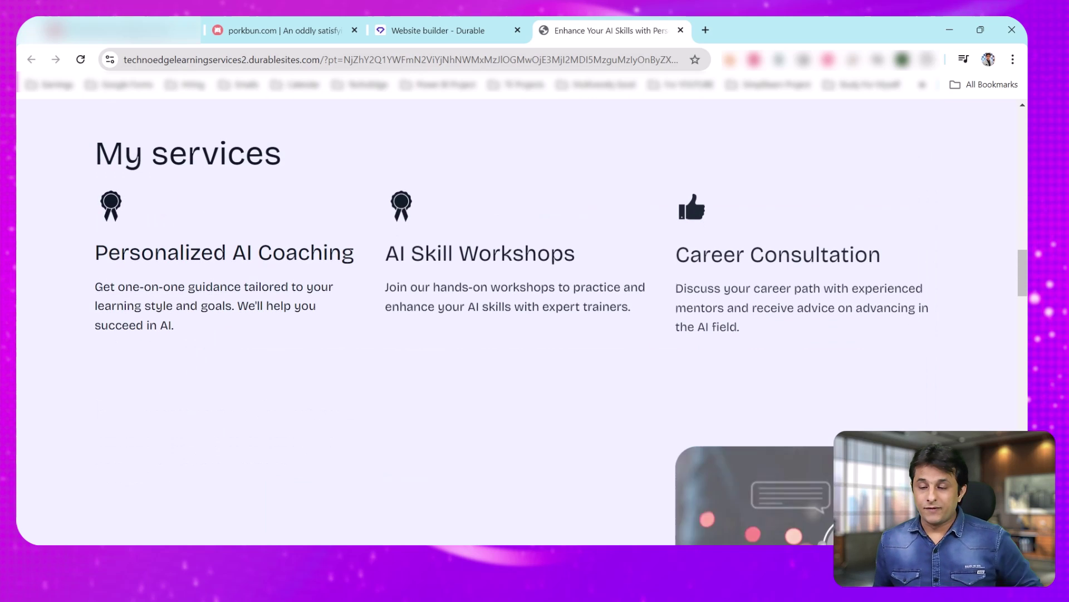
scroll(518, 345, "down", 5)
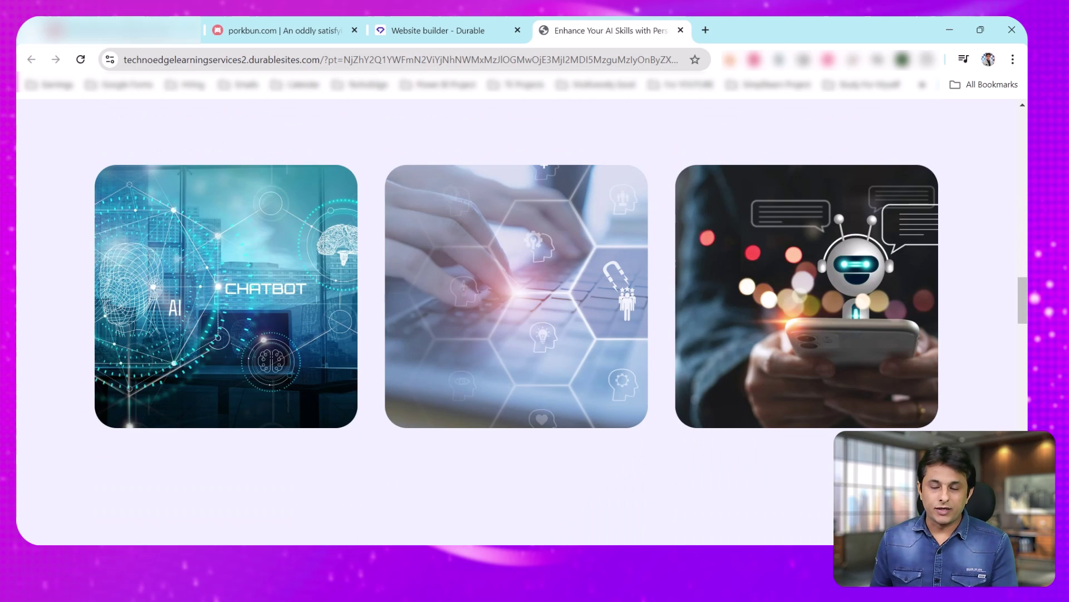
Step: Examine the previewed site's gallery, business highlights and testimonials at a reduced zoom level
key("ctrl+minus")
scroll(518, 323, "down", 5)
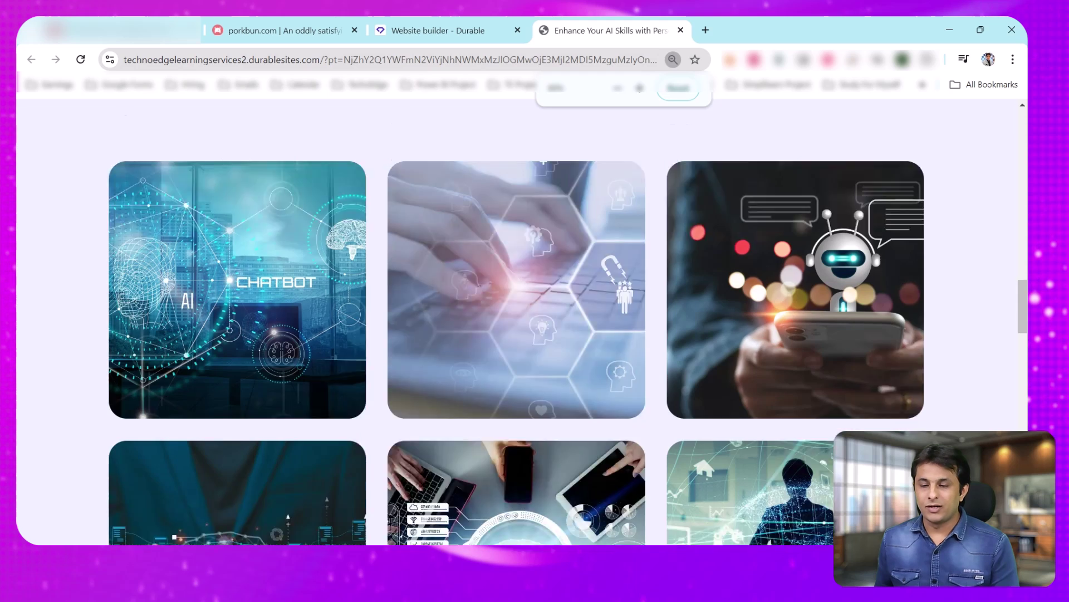
key("ctrl+minus")
key("ctrl+minus")
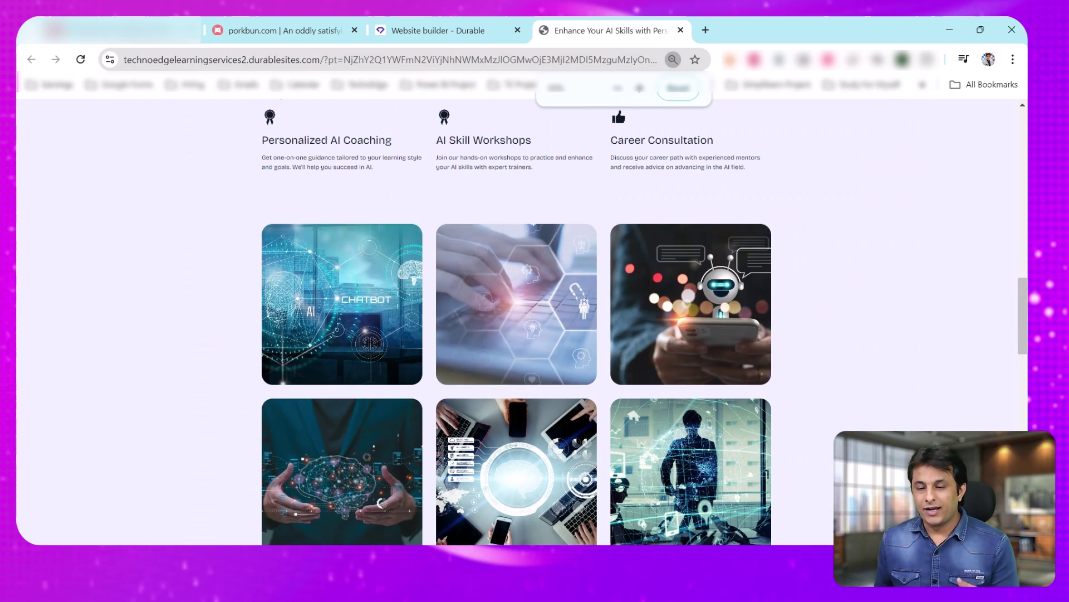
scroll(517, 323, "down", 6)
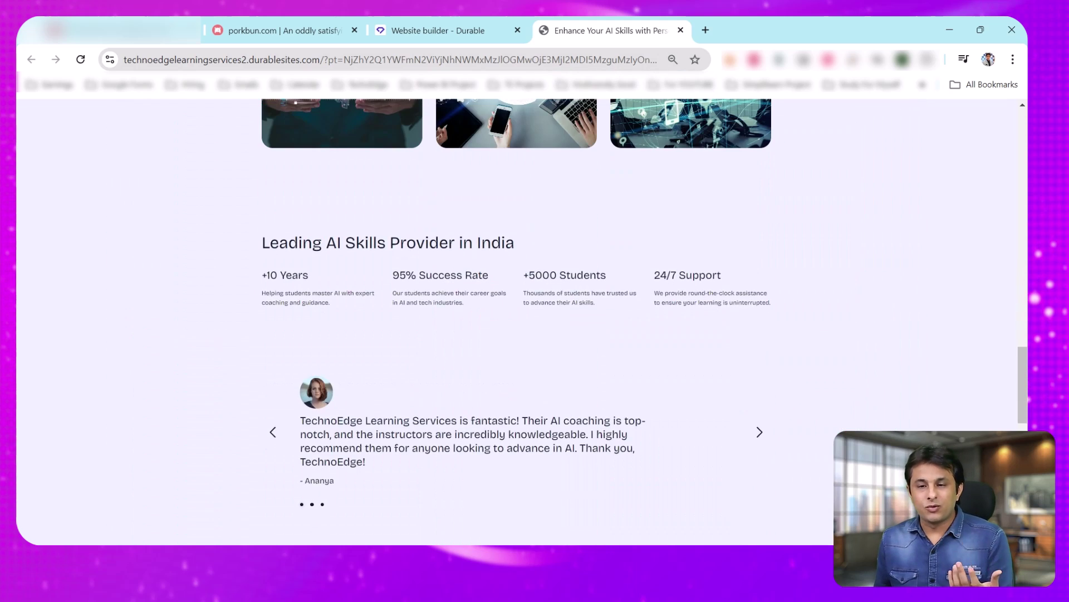
scroll(518, 323, "down", 2)
scroll(518, 323, "up", 2)
scroll(518, 323, "up", 6)
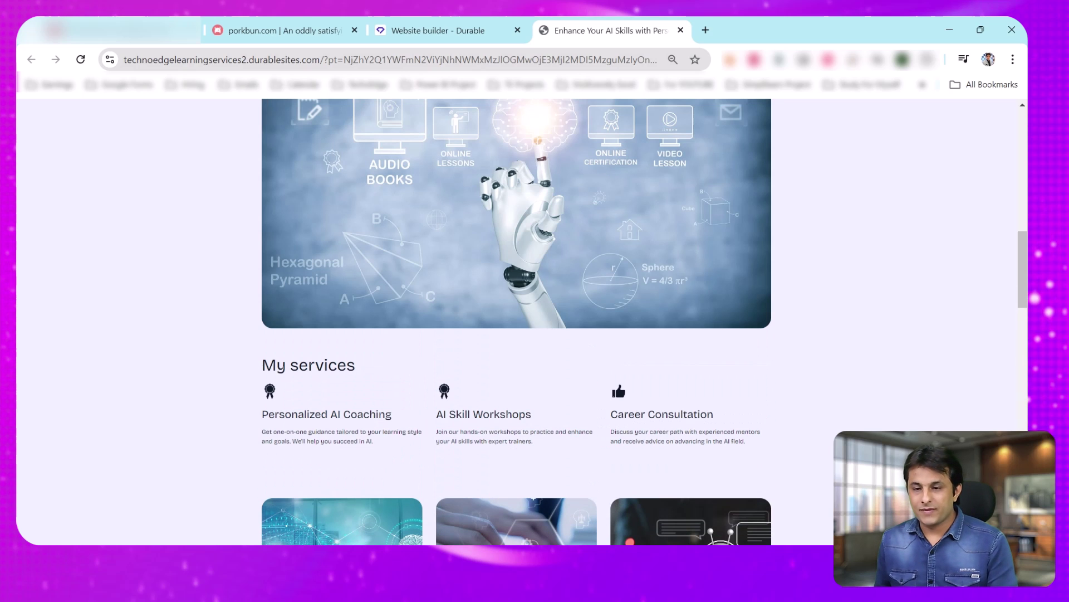
Step: Return to the website builder and regenerate the hero background image and the main image below the introduction
key("ctrl+shift+Tab")
key("Escape")
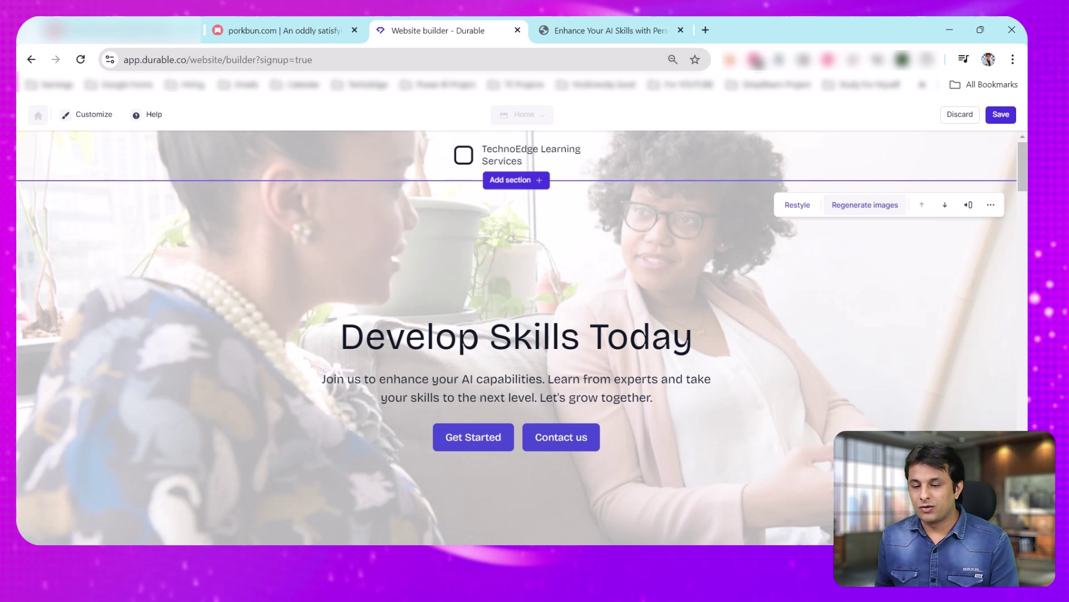
scroll(522, 338, "down", 12)
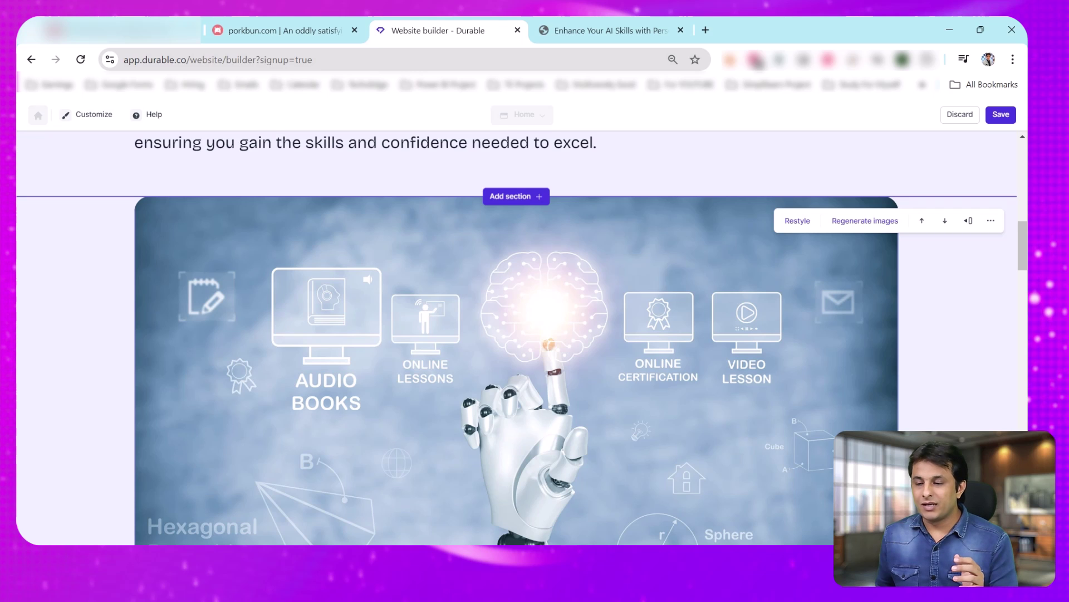
key("ctrl+minus")
key("ctrl+minus")
key("ctrl+minus")
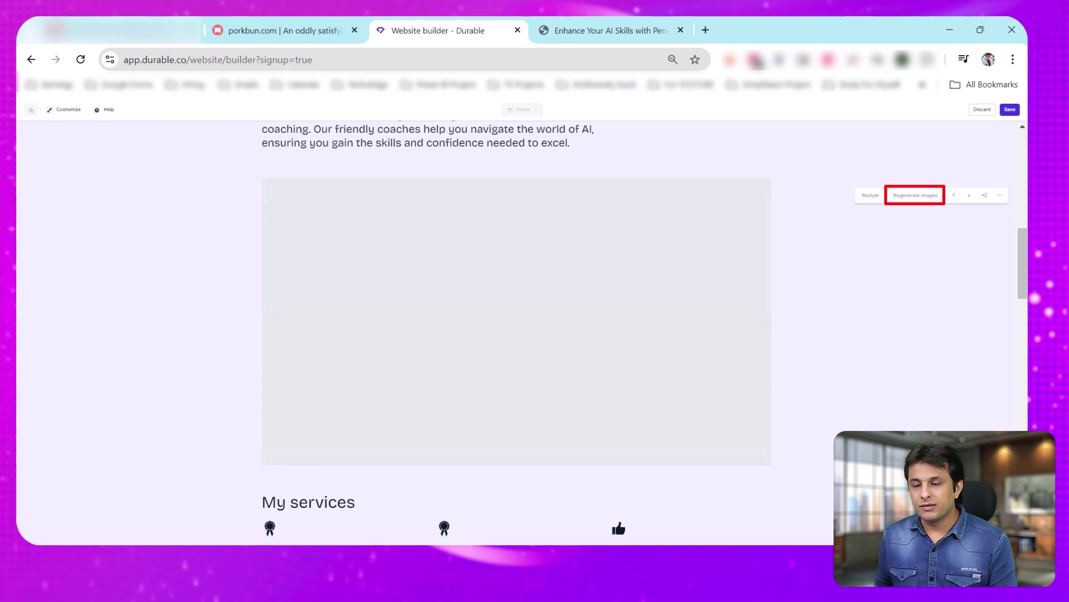
scroll(517, 290, "down", 3)
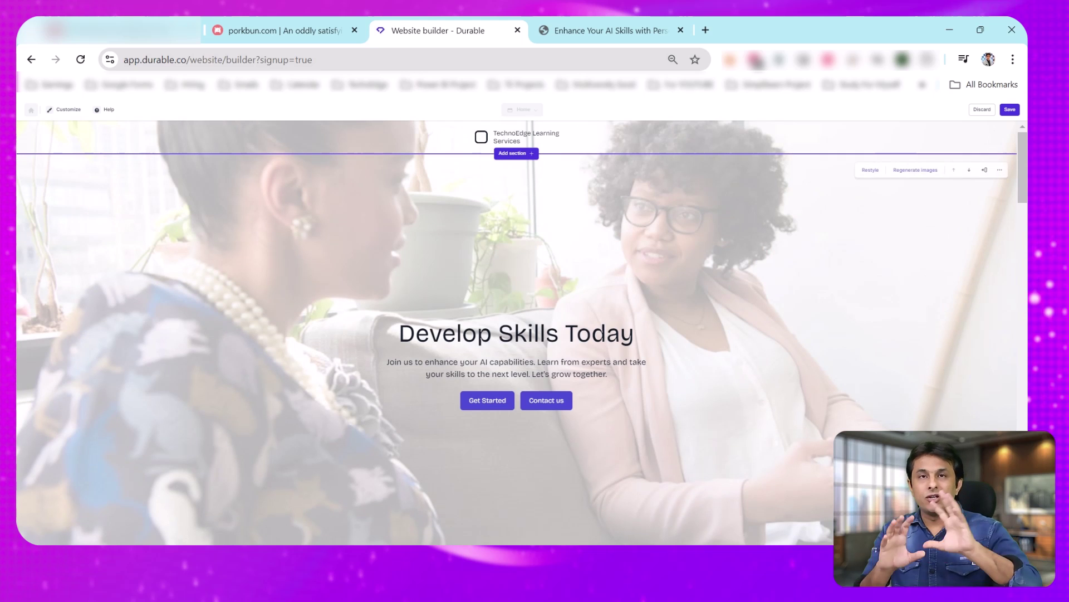
Step: Add a Video section between the site header and the "Develop Skills Today" hero banner
key("ctrl+plus")
key("ctrl+plus")
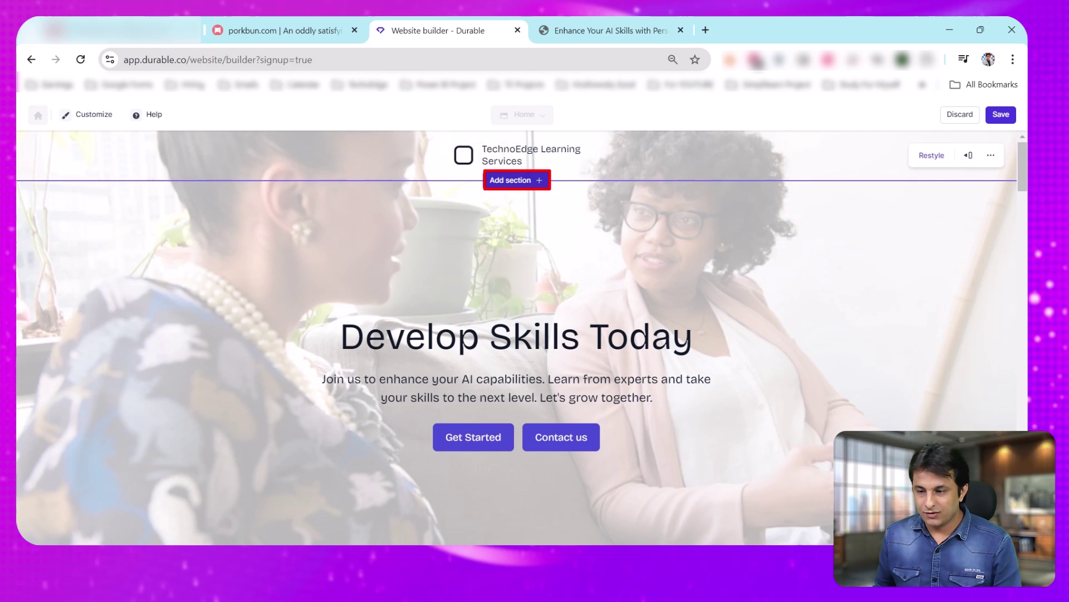
left_click(517, 180)
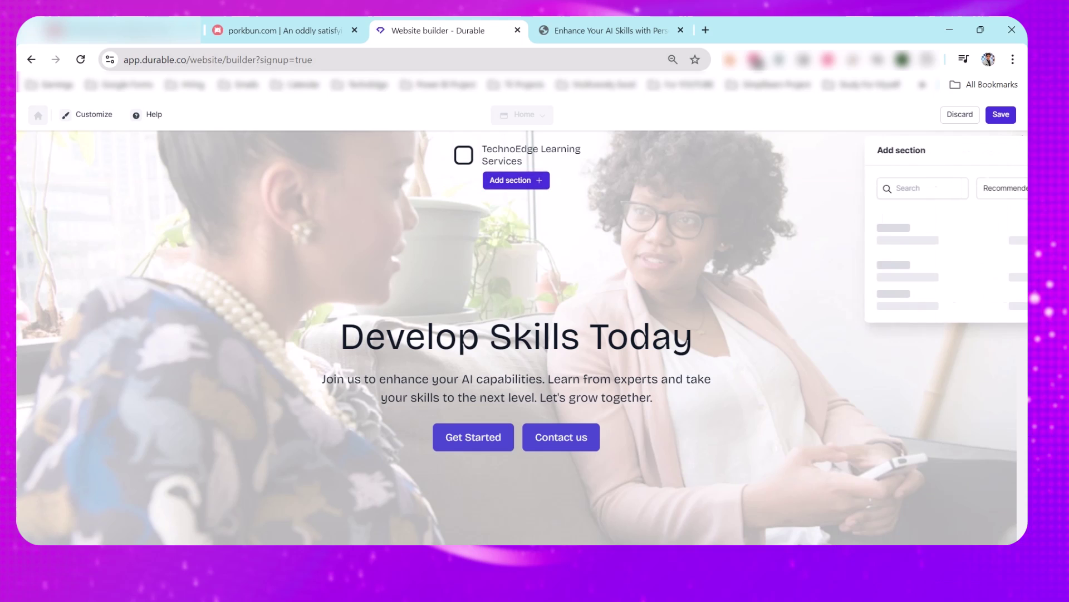
scroll(920, 367, "down", 1)
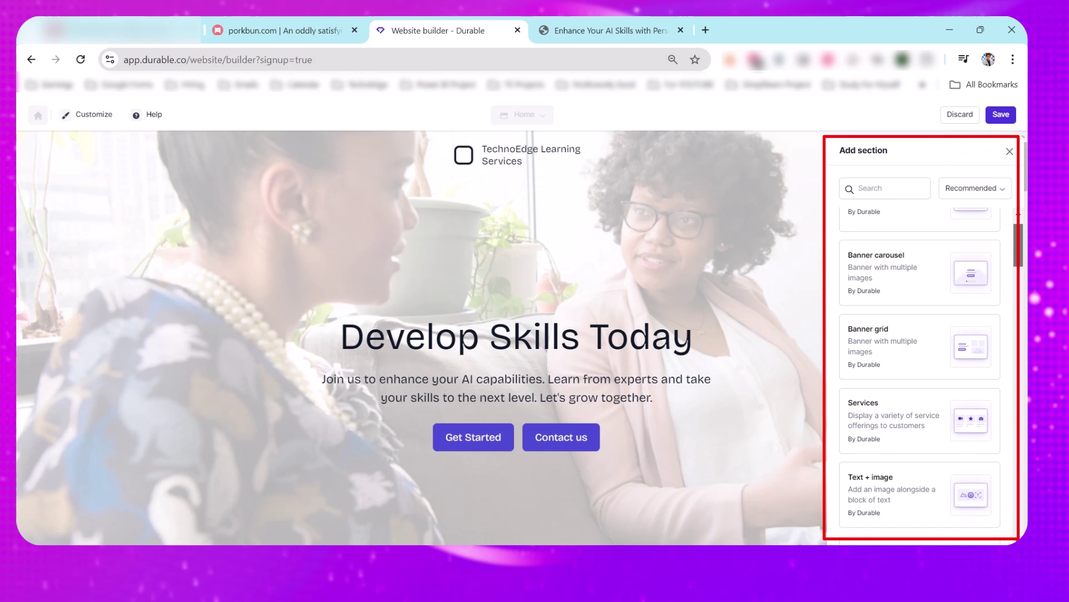
key("ctrl+plus")
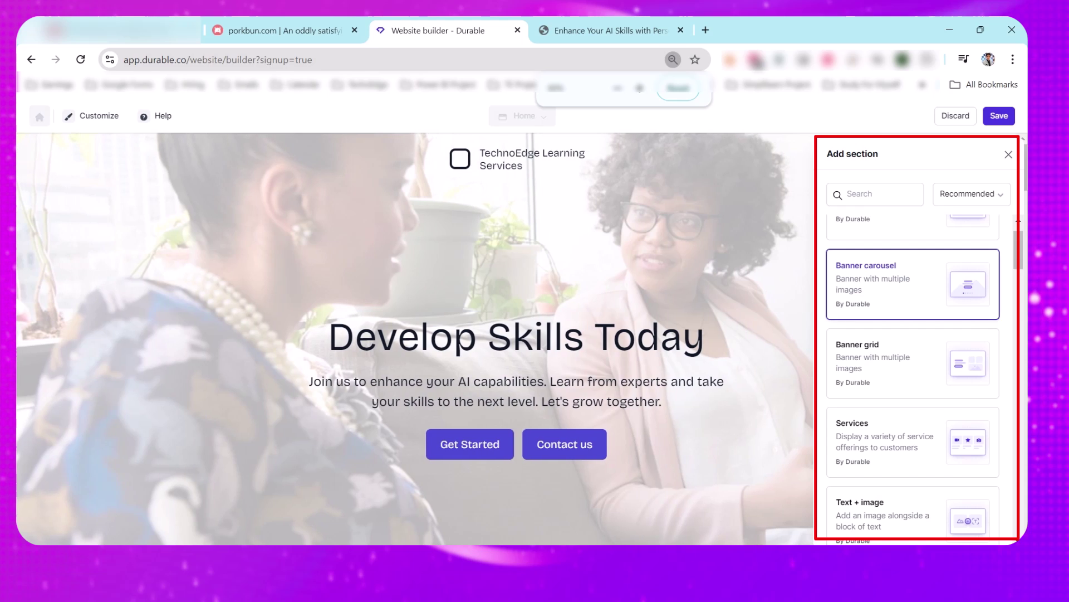
scroll(913, 334, "down", 2)
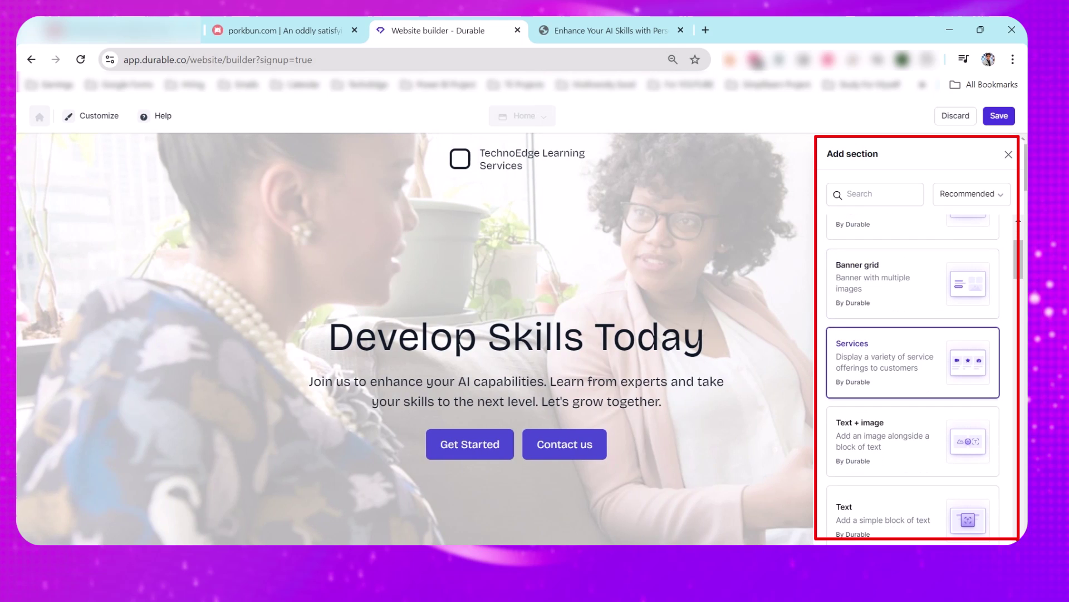
scroll(914, 362, "down", 5)
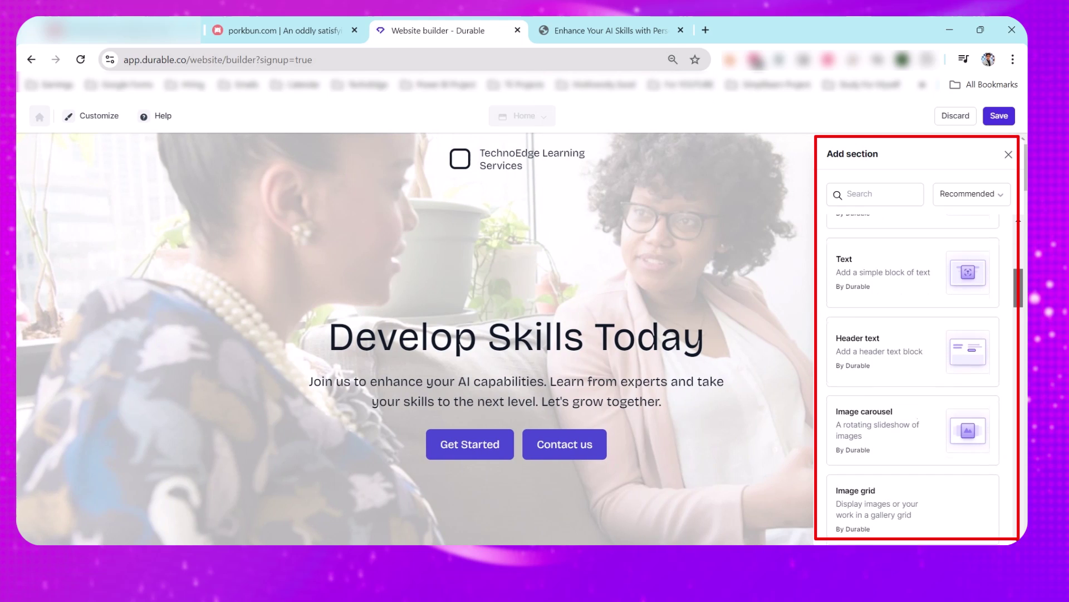
scroll(914, 379, "down", 9)
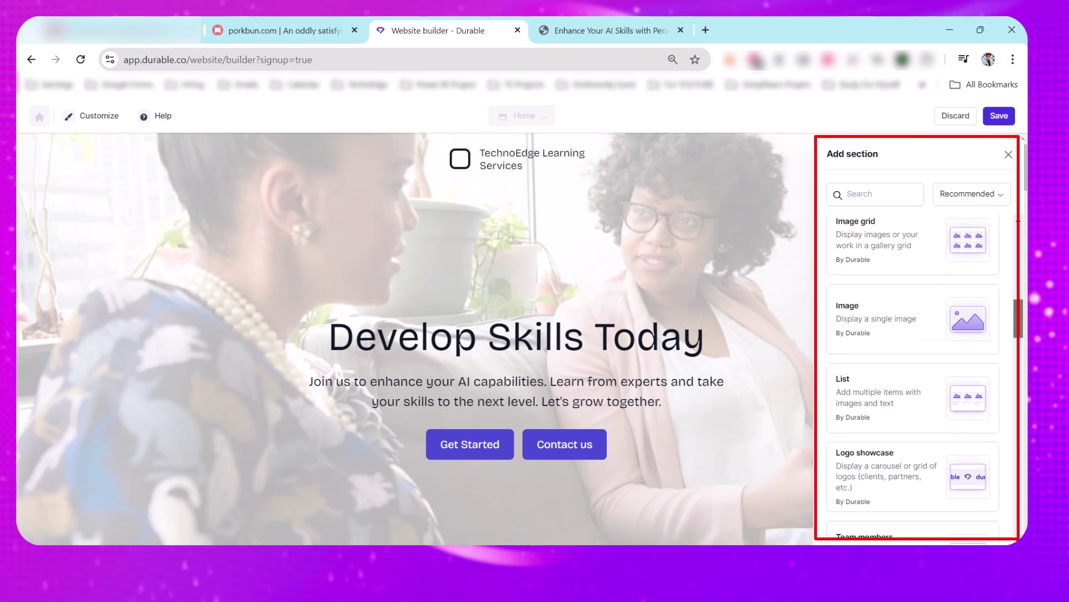
scroll(914, 379, "down", 9)
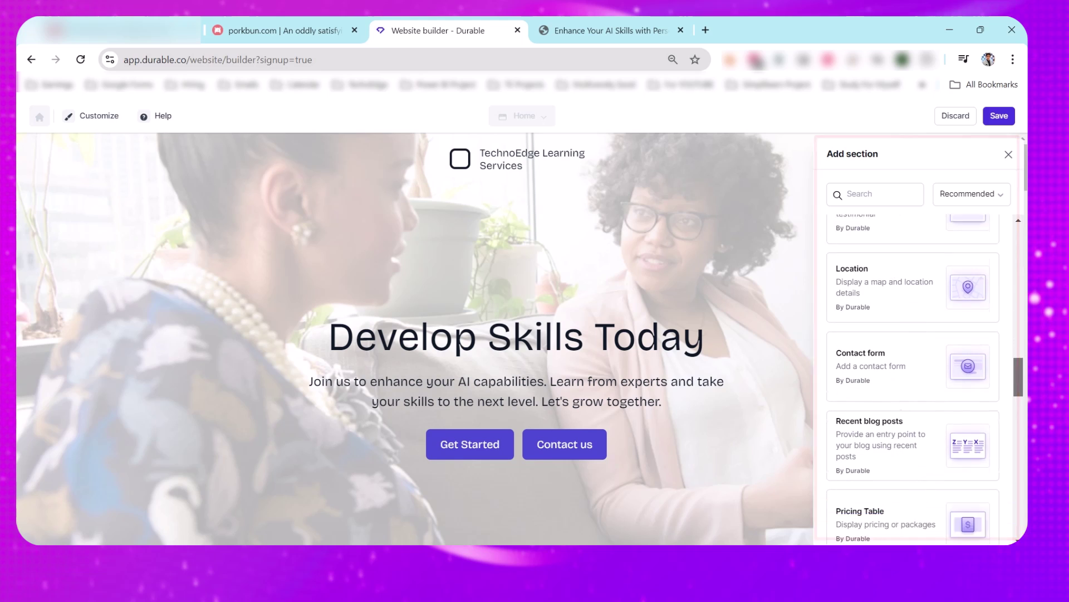
scroll(914, 462, "down", 1)
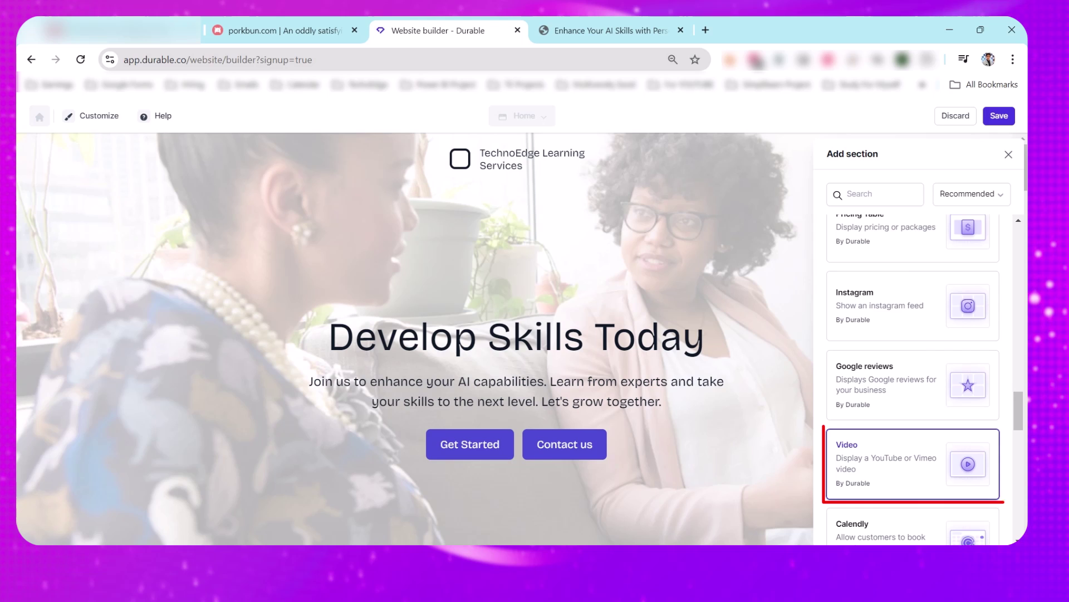
left_click(913, 462)
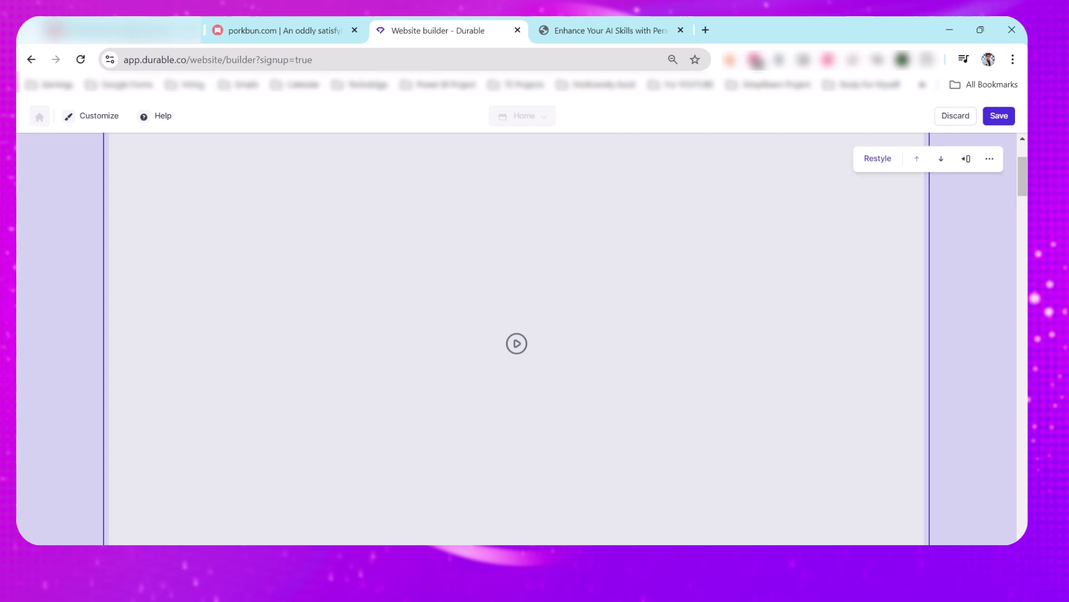
key("ctrl+minus")
key("ctrl+minus")
key("ctrl+minus")
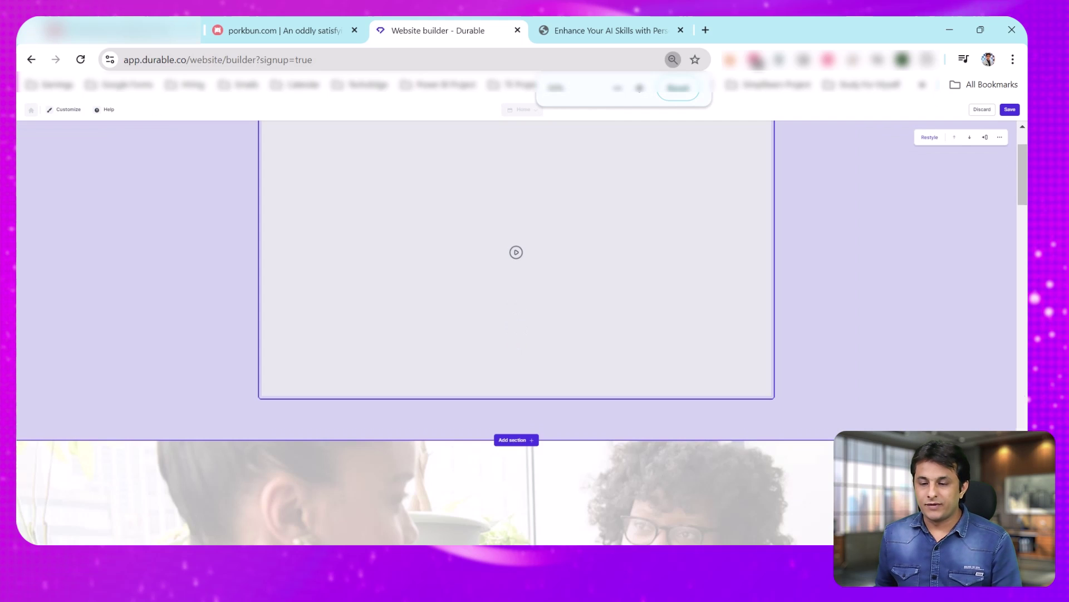
scroll(516, 279, "up", 5)
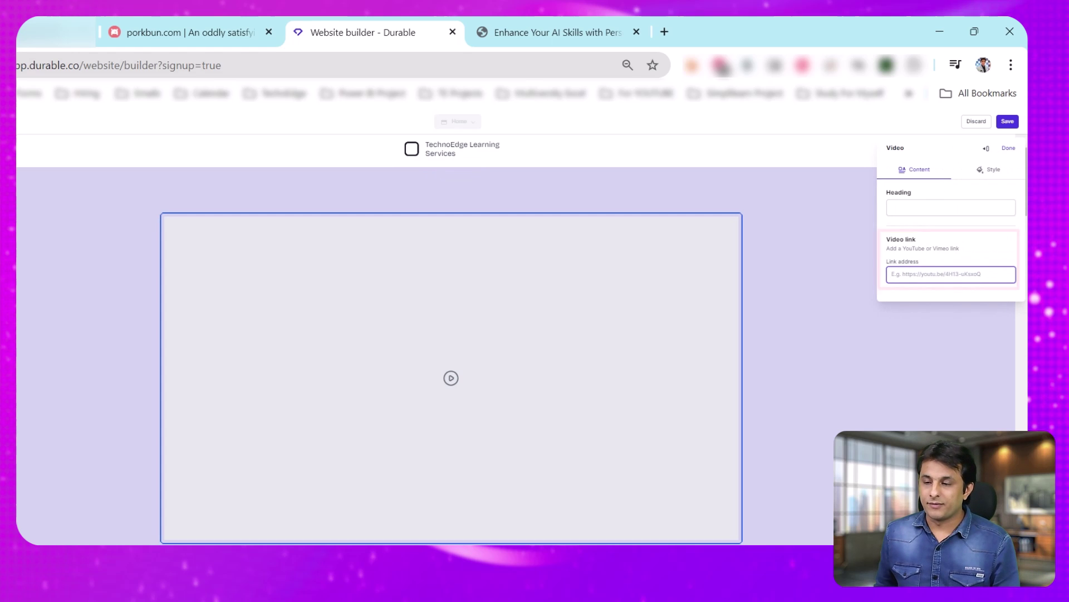
key("ctrl+plus")
key("ctrl+1")
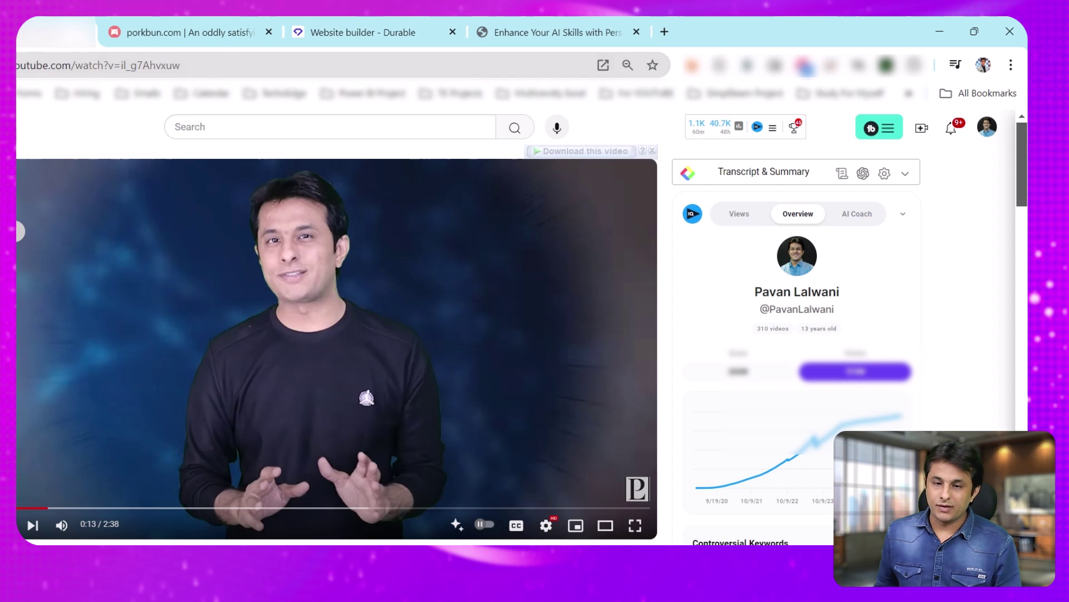
key("ctrl+l")
left_click(362, 32)
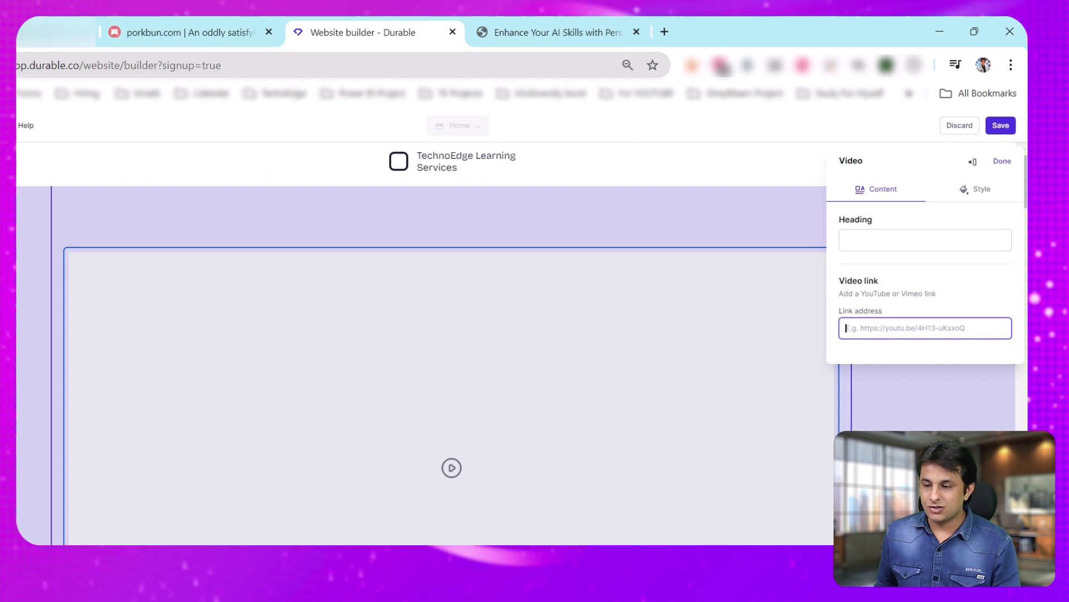
type("https://www.youtube.com/watch?v=il_g7Ahvxuw")
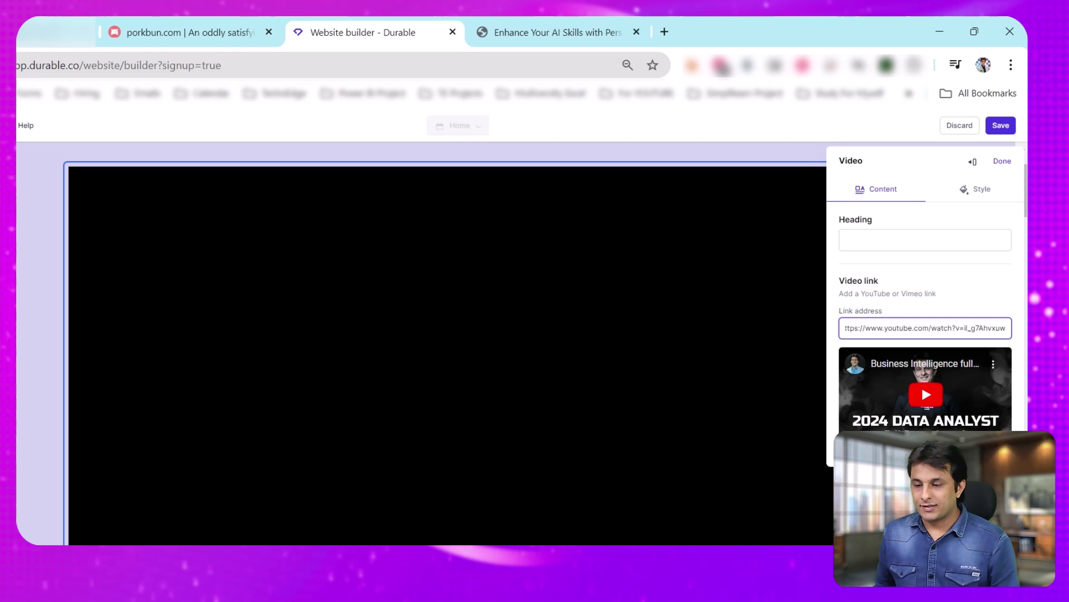
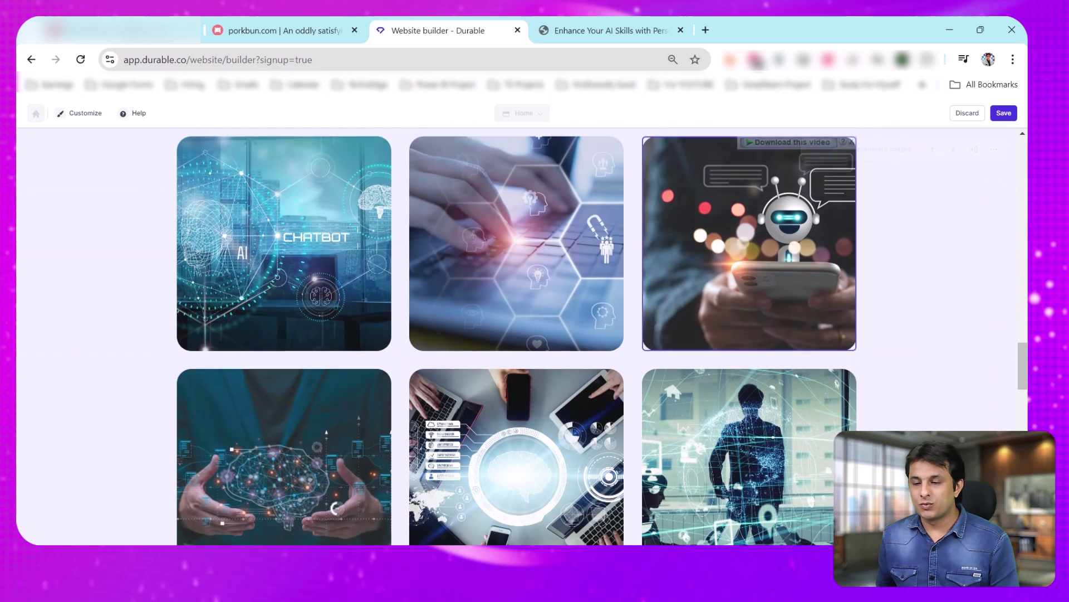
Step: Regenerate all images in the gallery grid below the services and check the new pictures
key("ctrl+minus")
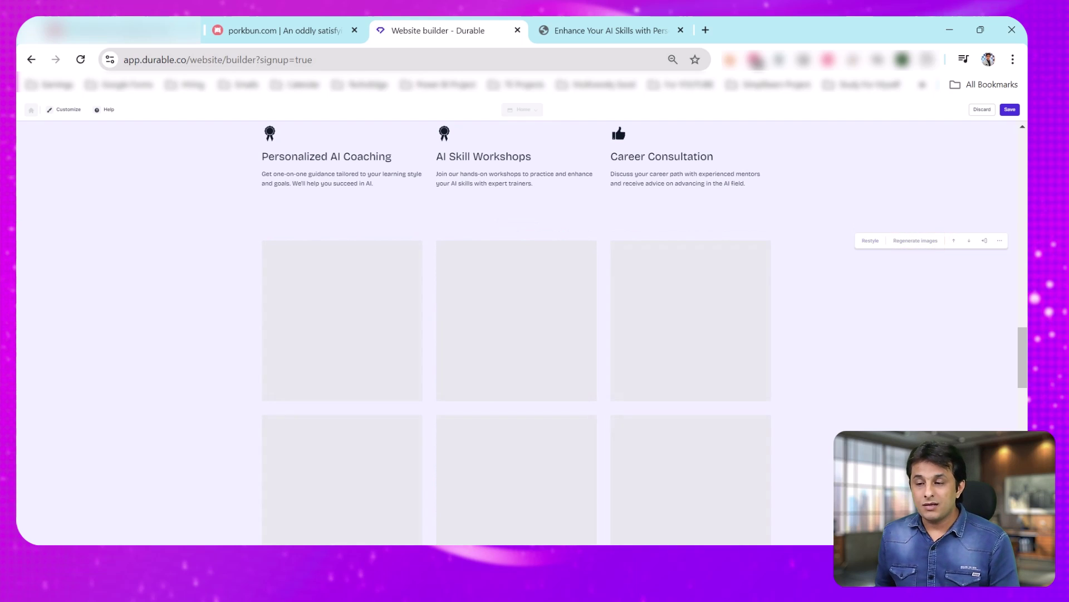
key("ctrl+0")
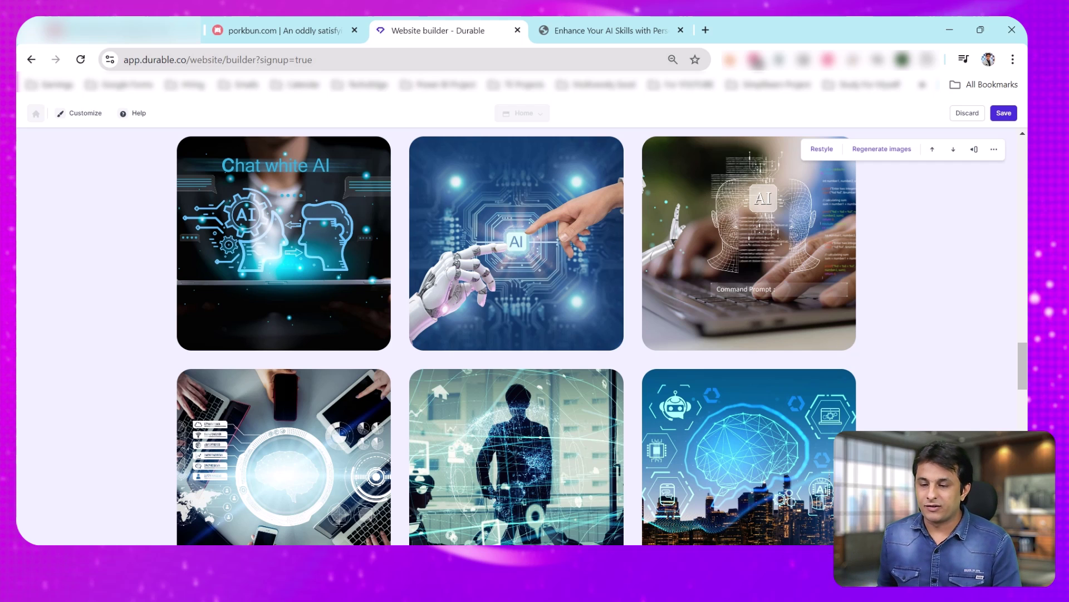
scroll(517, 335, "up", 2)
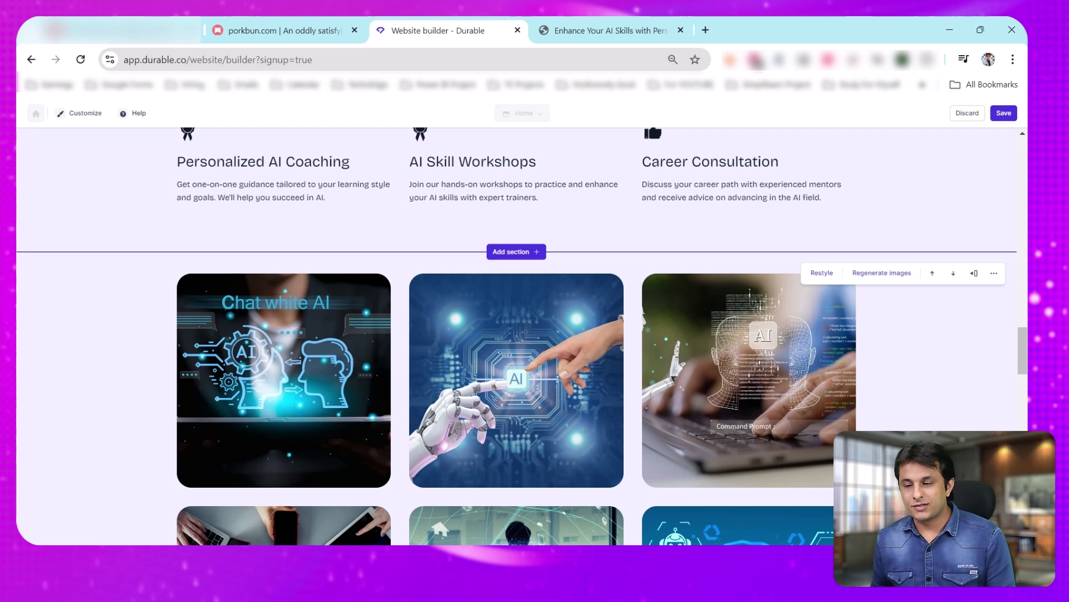
Step: Add a Location section between the YouTube video section and the "Develop Skills Today" banner
scroll(485, 310, "up", 15)
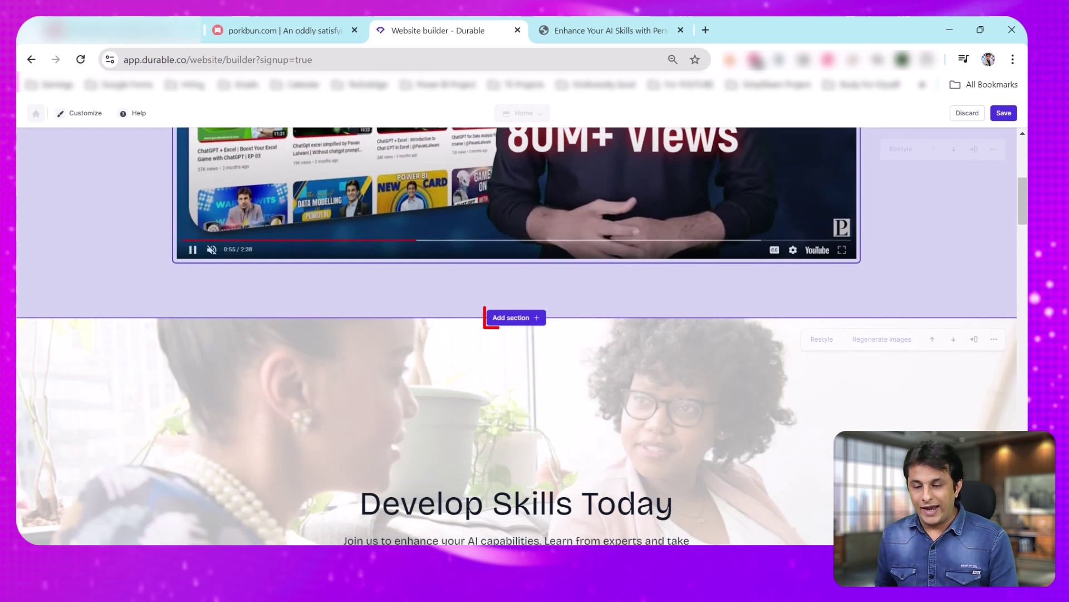
left_click(511, 317)
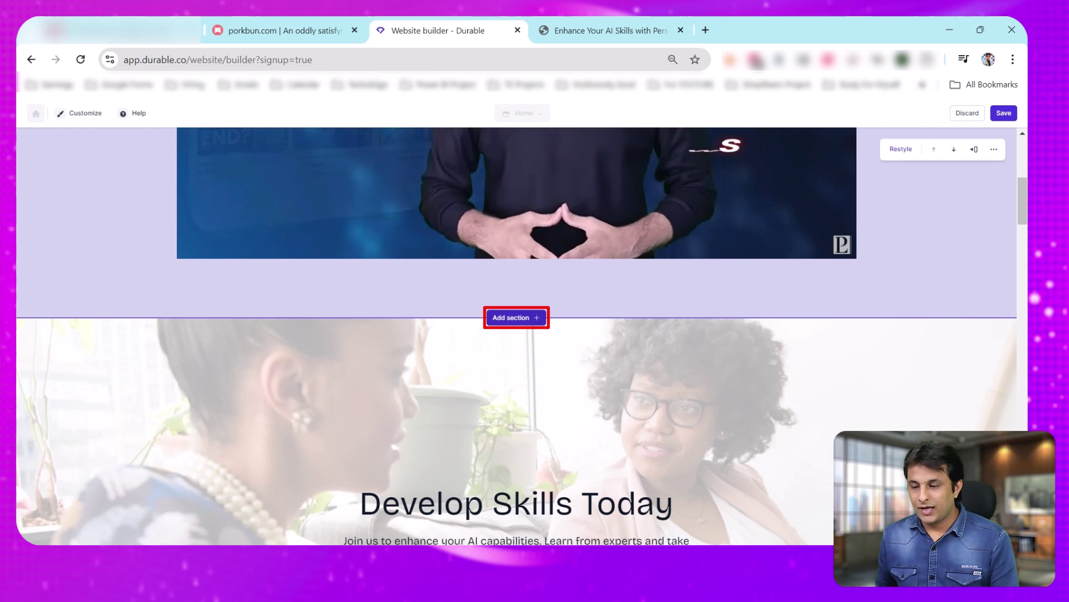
key("ctrl+plus")
scroll(919, 390, "down", 7)
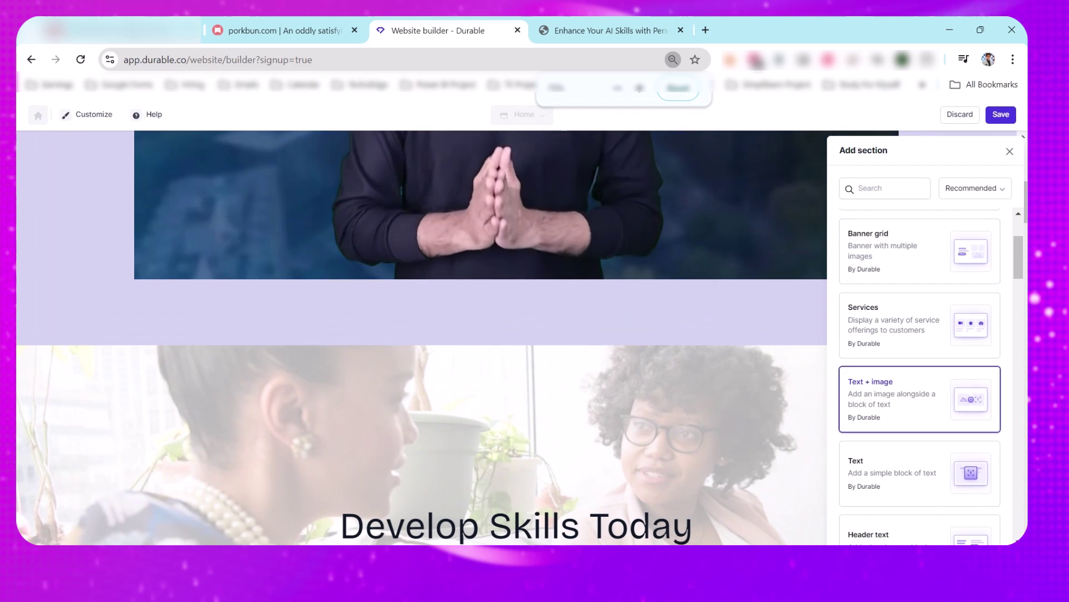
scroll(919, 390, "down", 5)
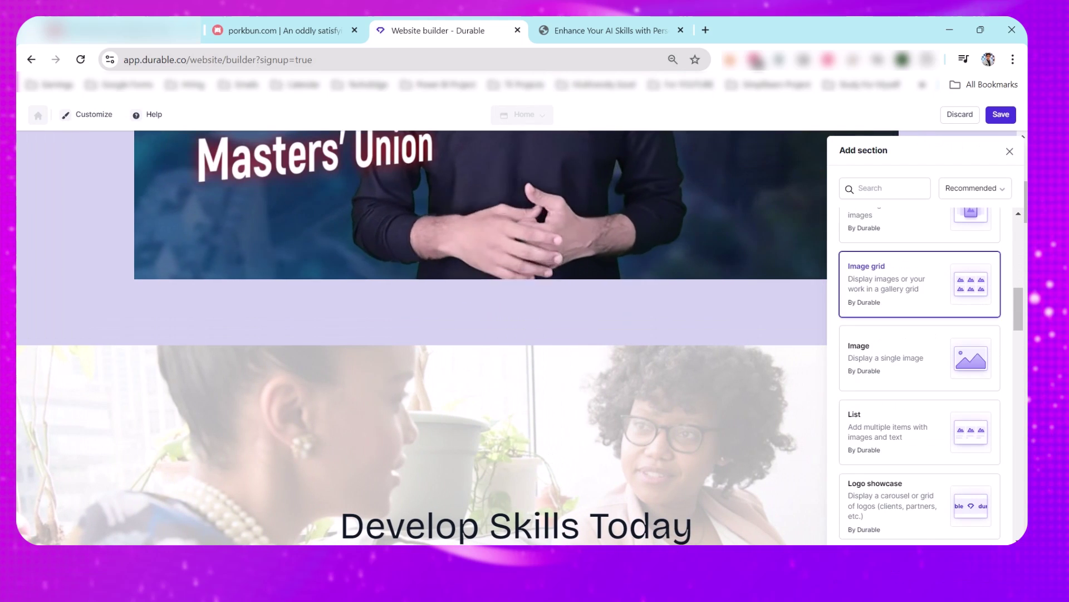
scroll(919, 296, "down", 5)
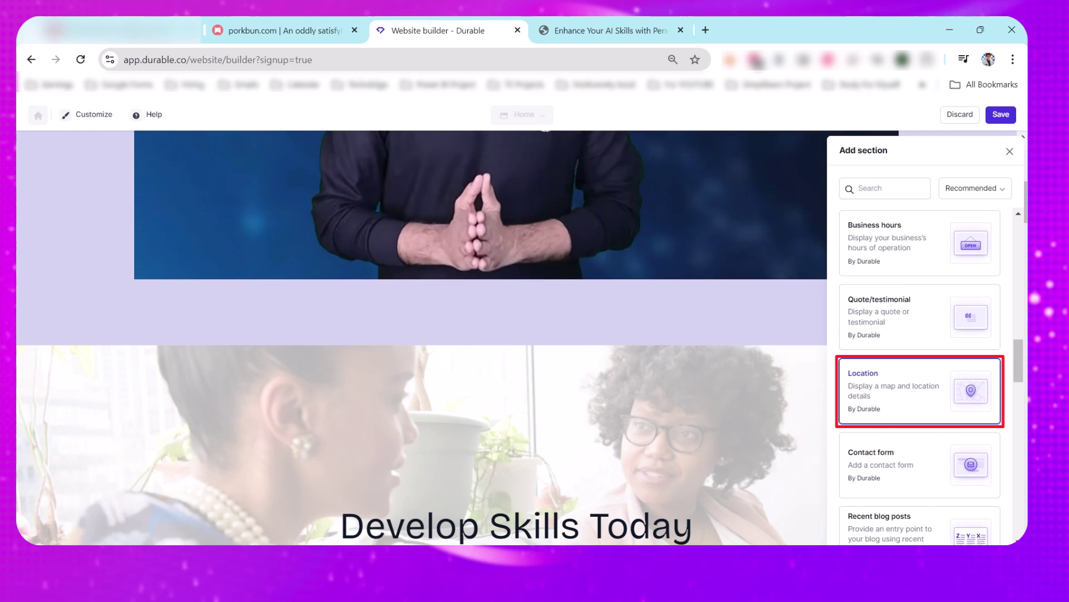
left_click(919, 389)
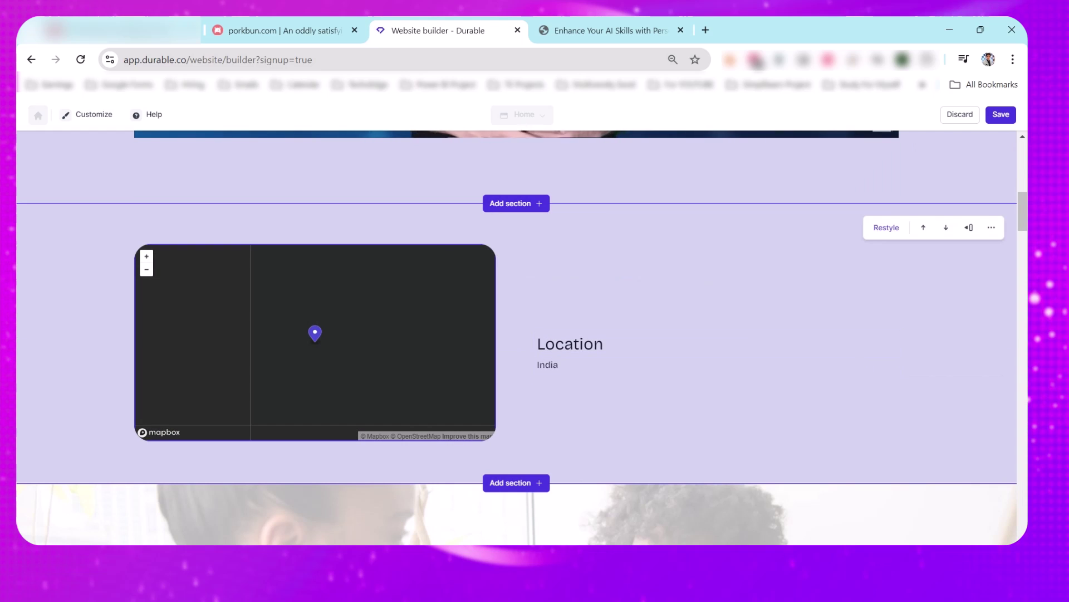
Step: Restyle the Location section with theme color Dd, and change its background to a custom solid red
left_click(886, 227)
left_click(920, 363)
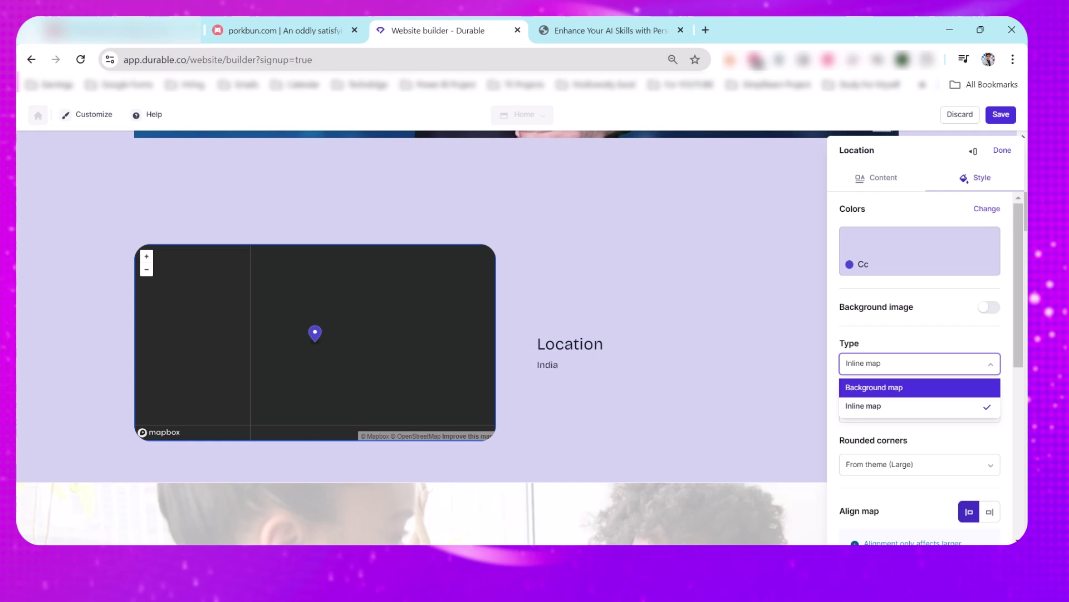
key("Escape")
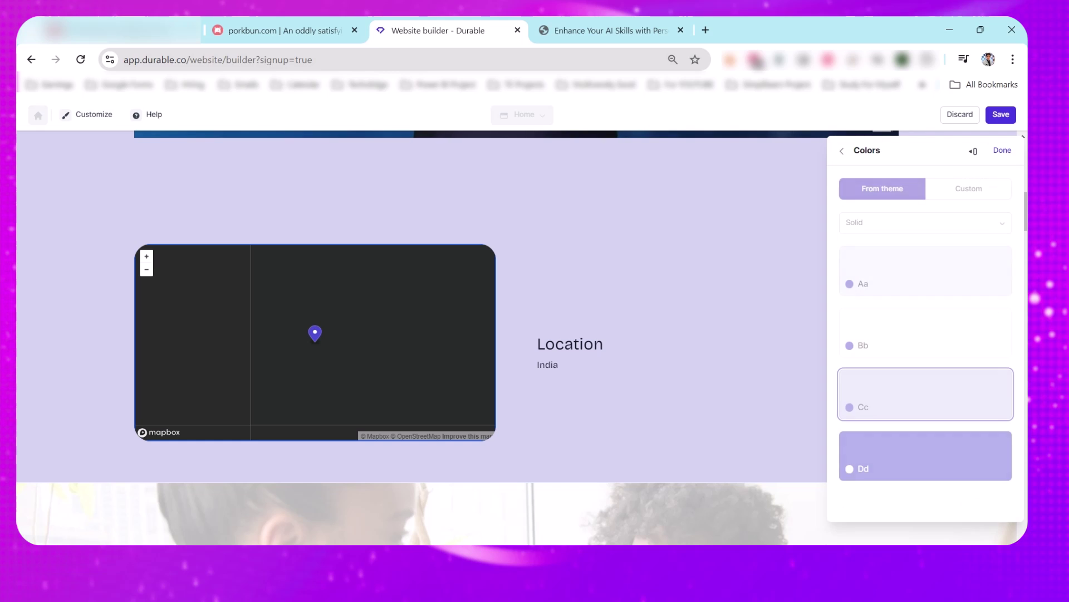
left_click(926, 455)
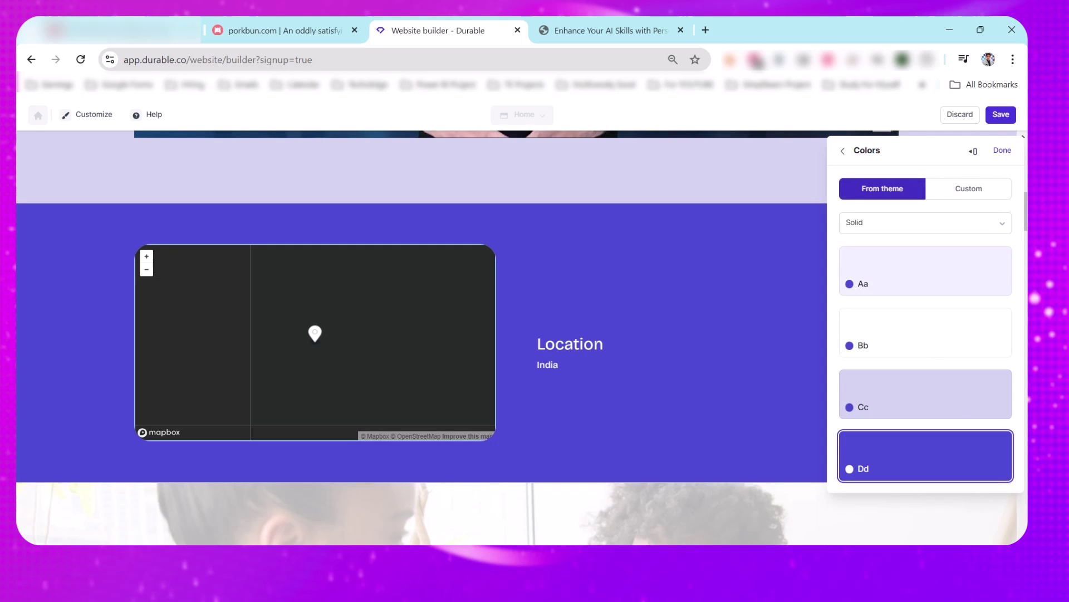
left_click(969, 188)
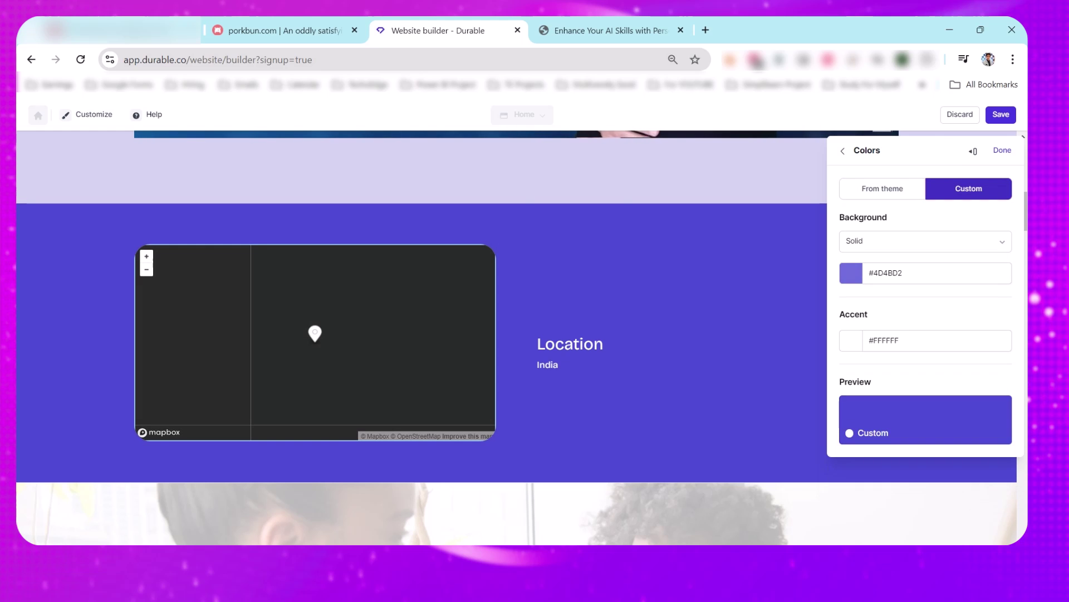
left_click(851, 273)
left_click_drag(944, 303, 986, 306)
left_click_drag(948, 387, 991, 387)
left_click(1002, 150)
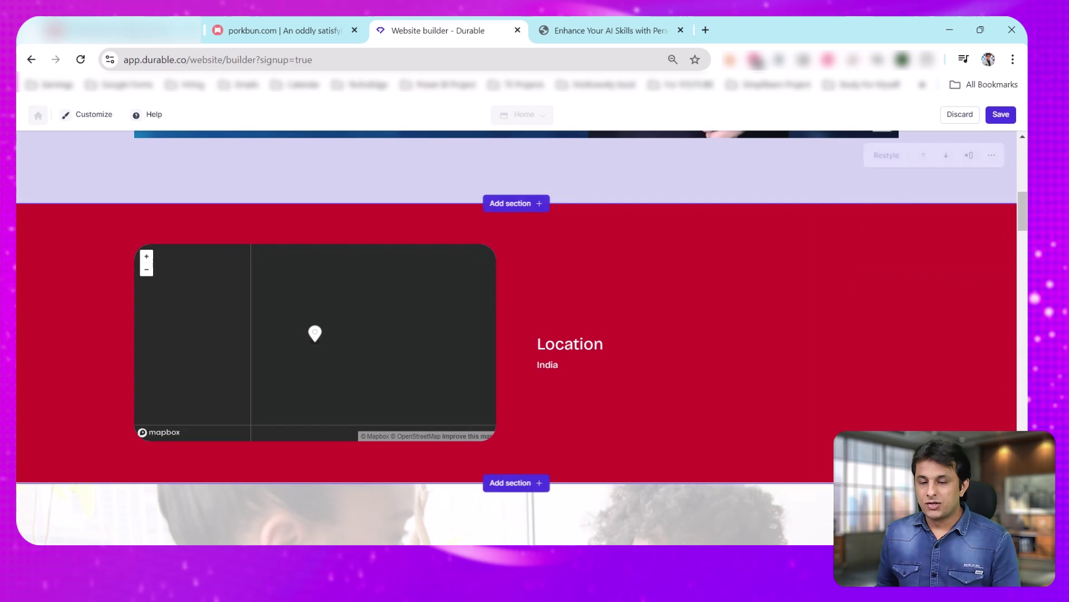
Step: Regenerate the "Develop Skills Today" banner's heading twice and its subtext once with AI
scroll(557, 343, "up", 10)
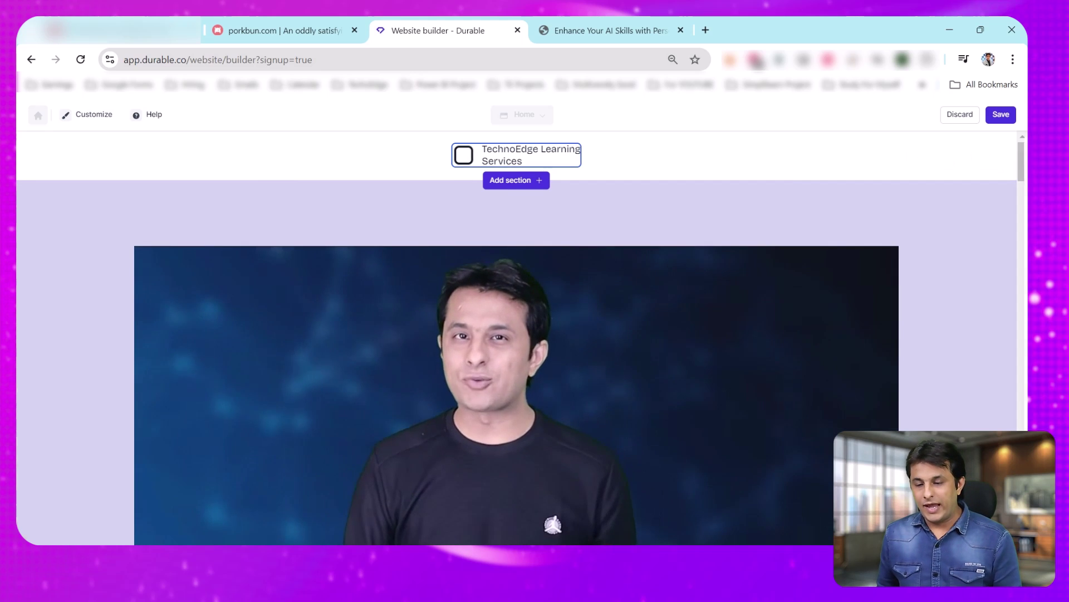
scroll(518, 334, "down", 10)
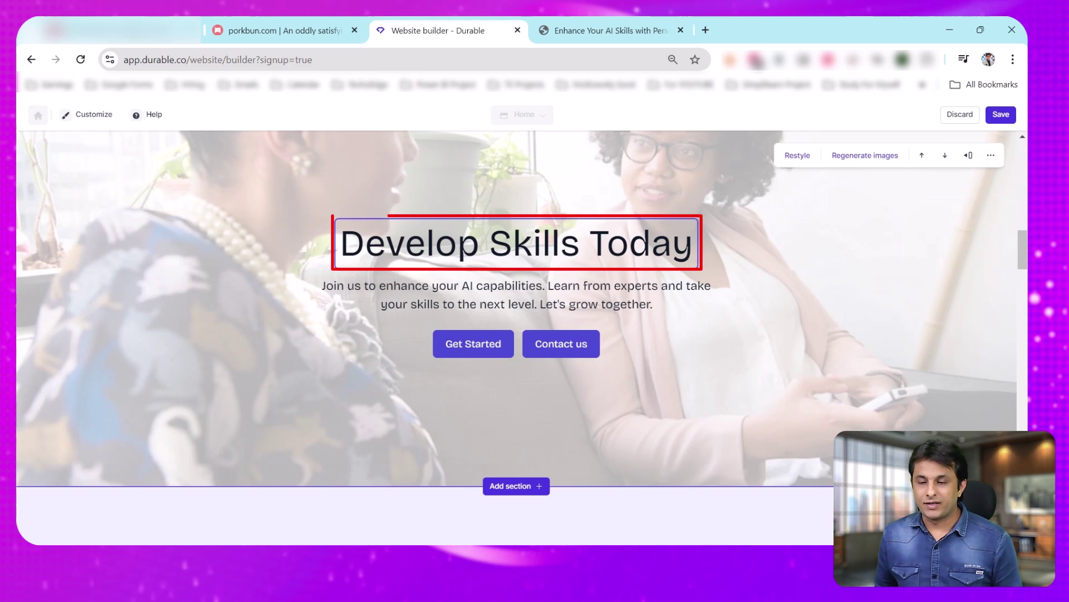
left_click(517, 243)
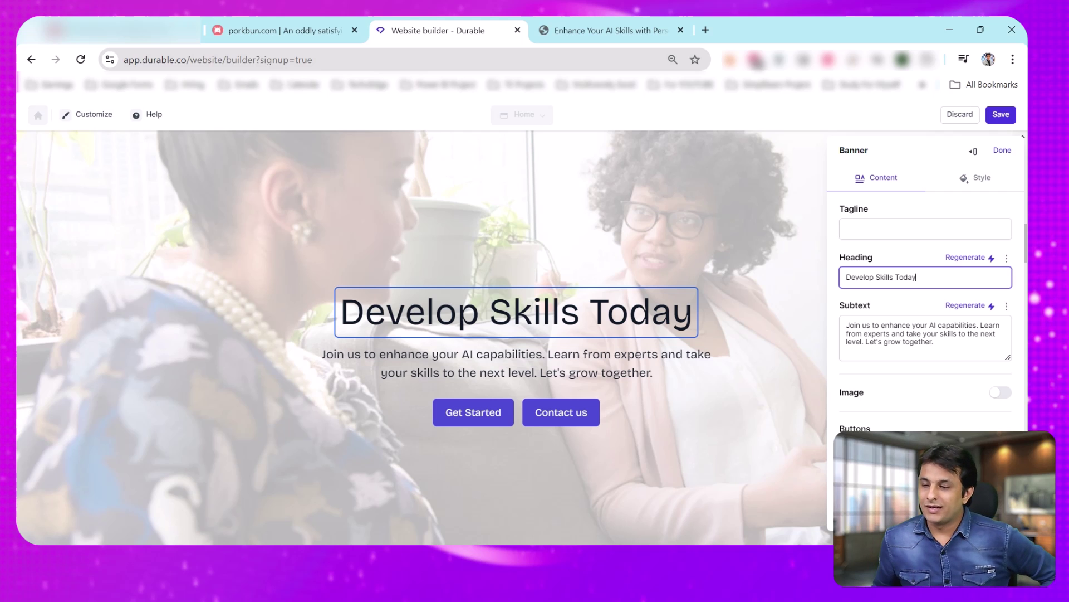
left_click(966, 258)
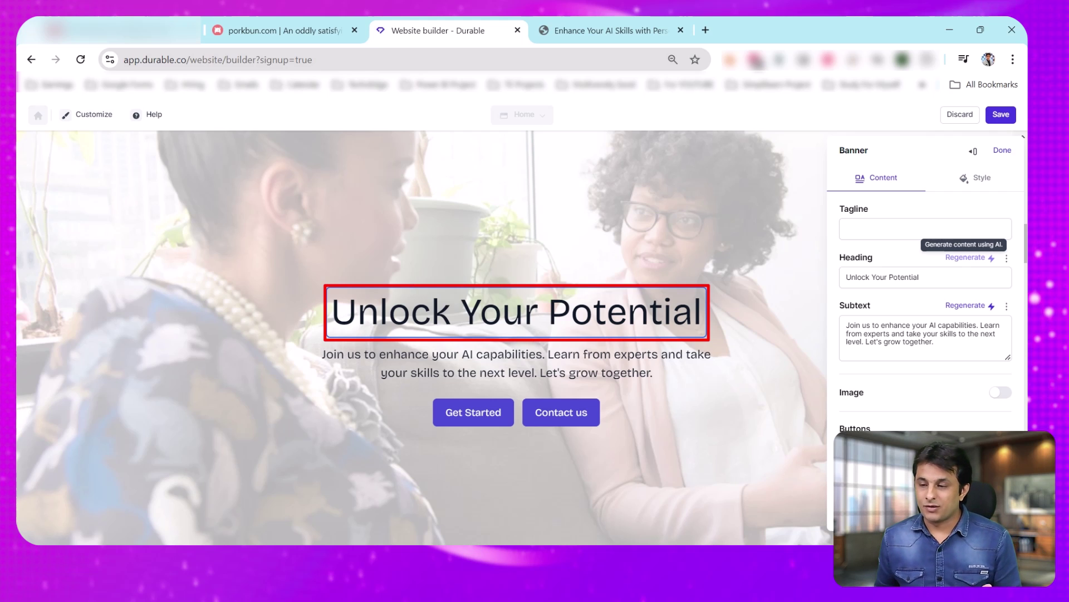
left_click(969, 257)
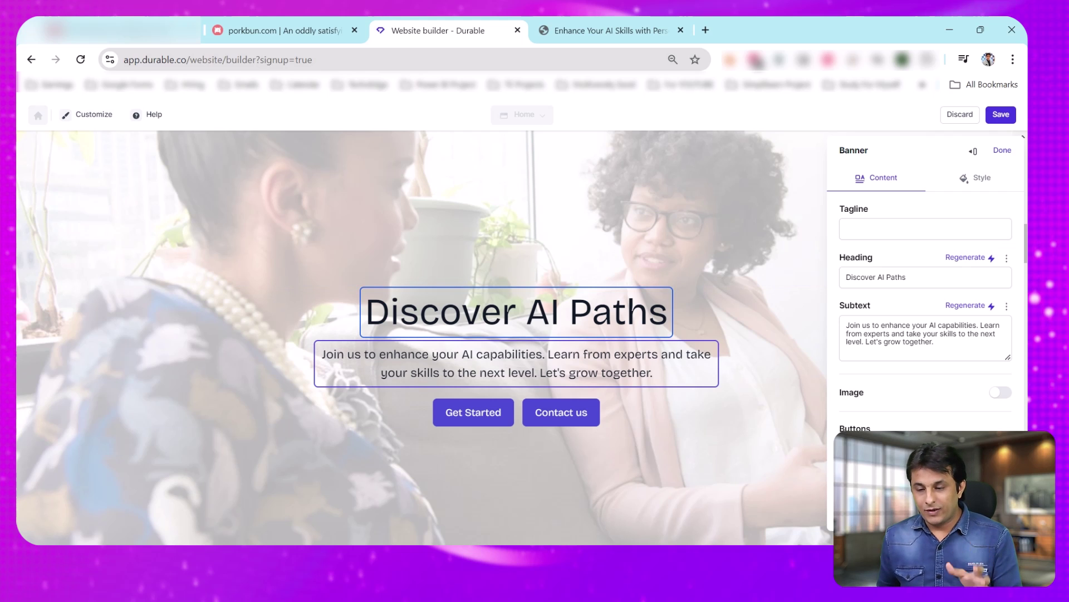
left_click(933, 342)
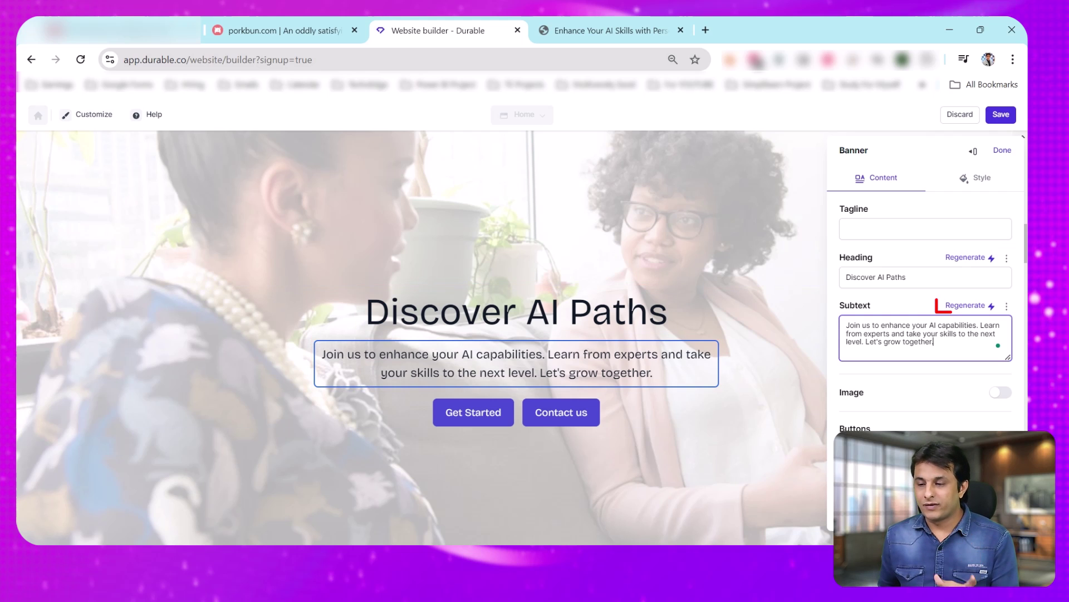
left_click(965, 306)
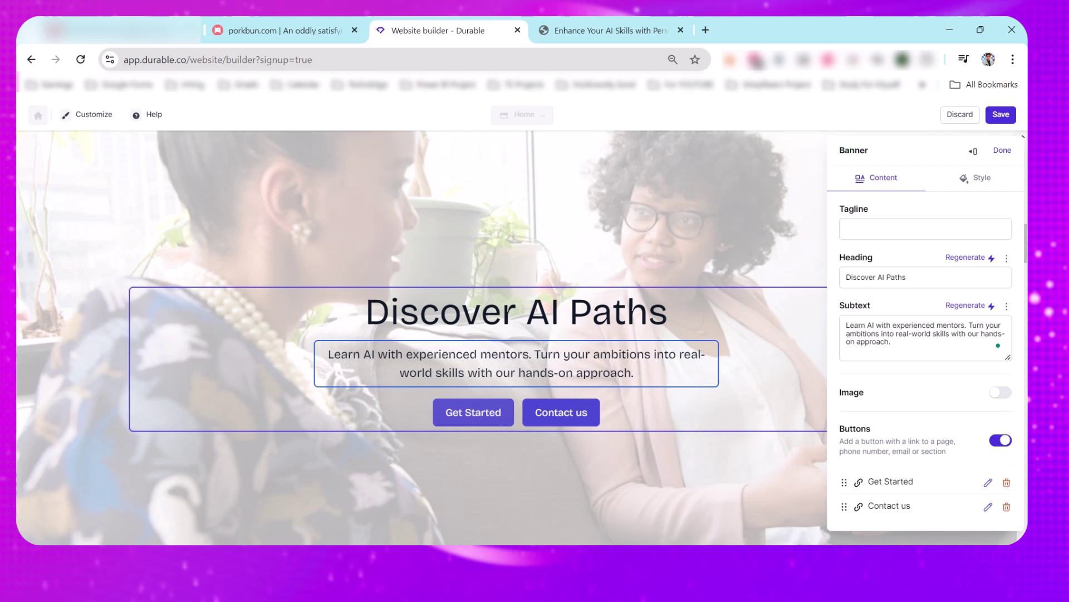
Step: Change the label of the banner's "Get Started" button to "Enroll Now"
left_click(988, 482)
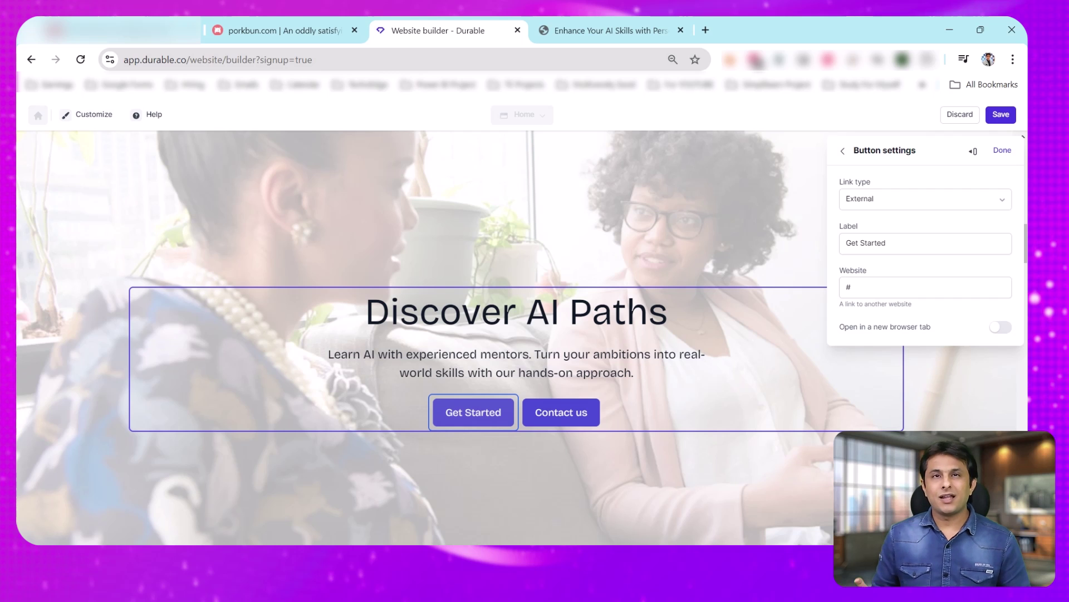
triple_click(925, 243)
type("Enroll Now")
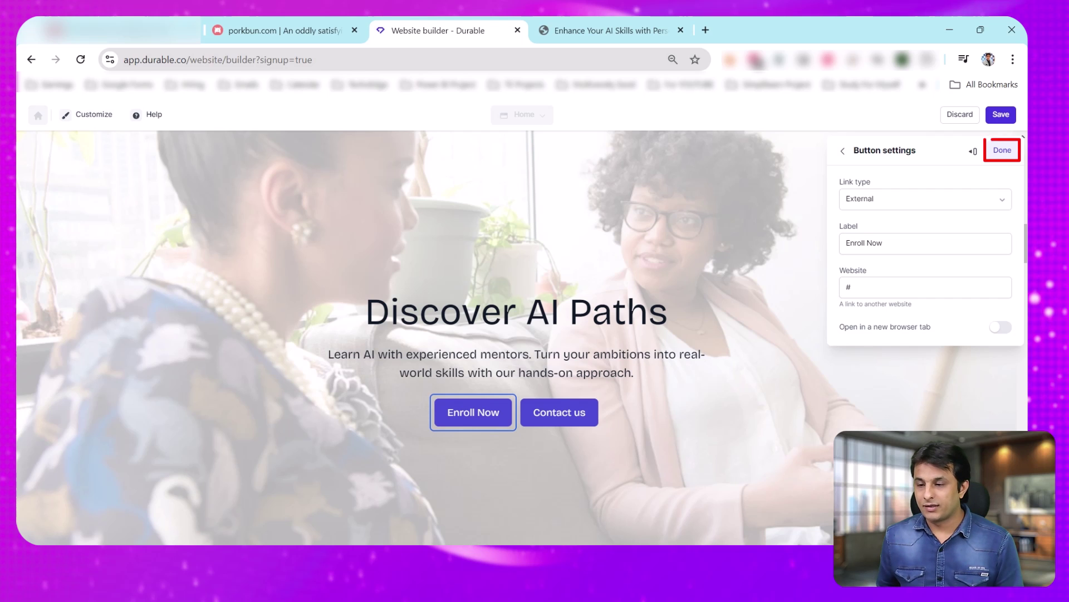
left_click(1002, 149)
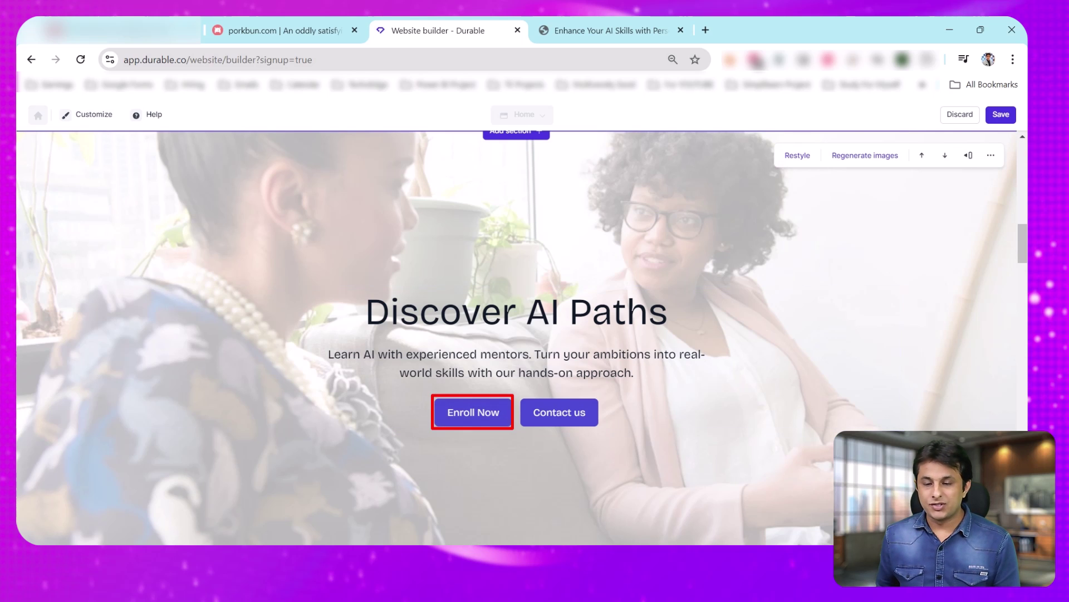